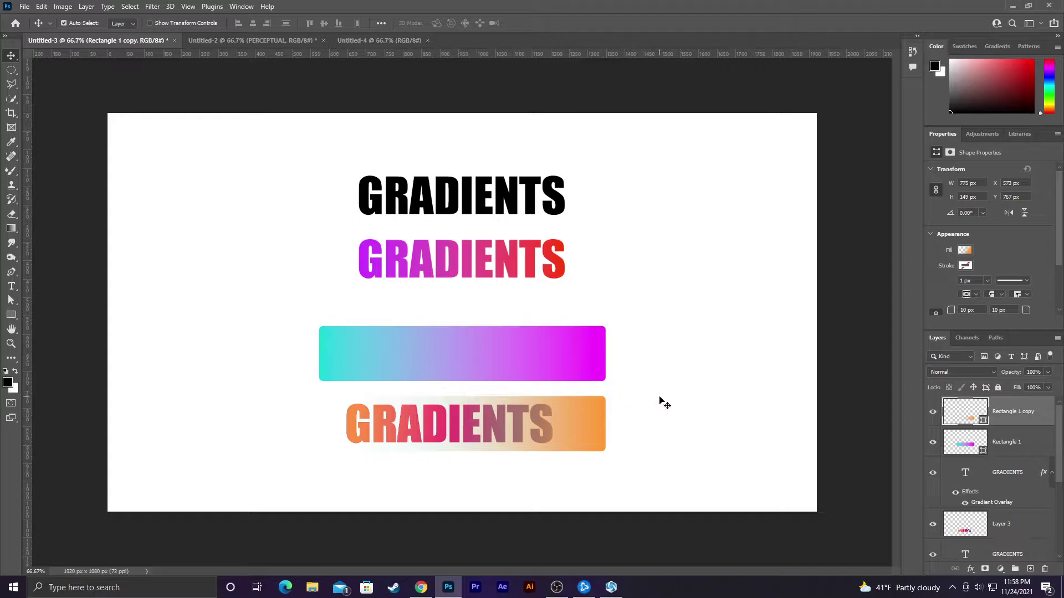
- In the blank Untitled-4 document, edit the Gradient Tool's gradient and set its starting colour stop to magenta ff33ff
{"action": "left_click", "coordinate": [366, 41]}
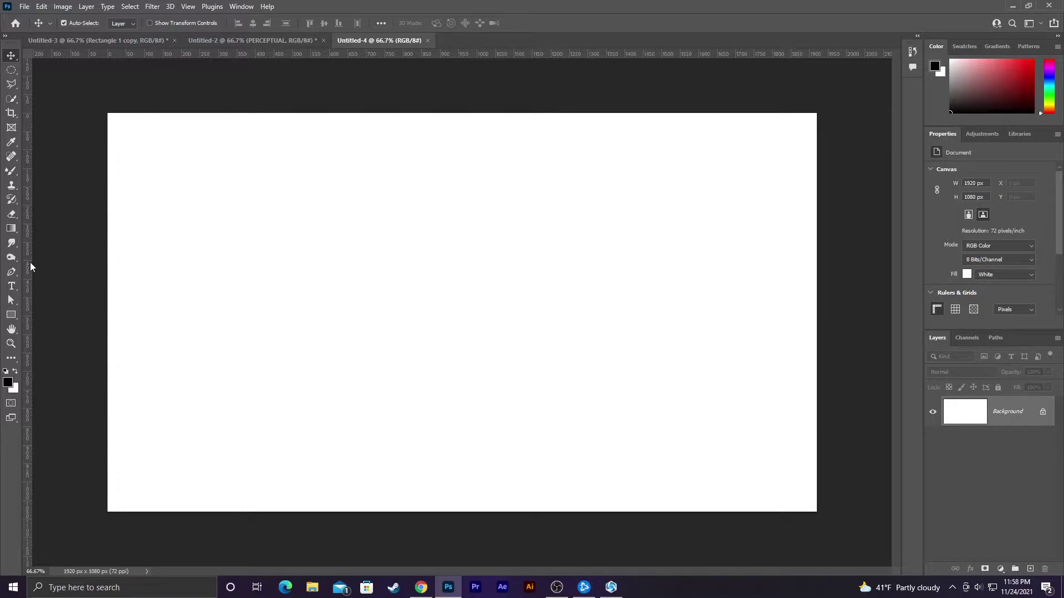
{"action": "left_click", "coordinate": [10, 228]}
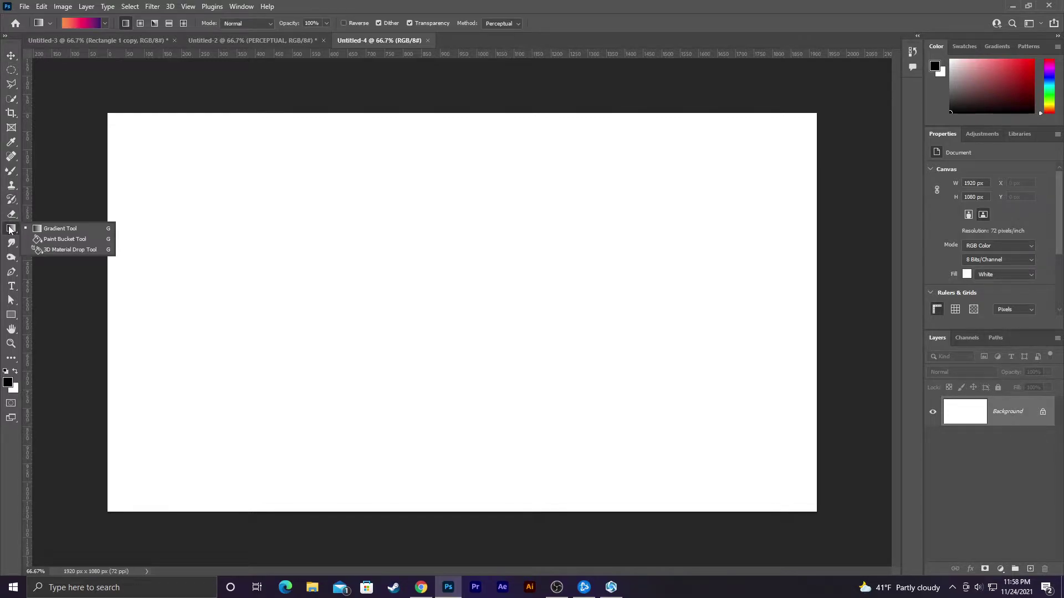
{"action": "left_click", "coordinate": [37, 227]}
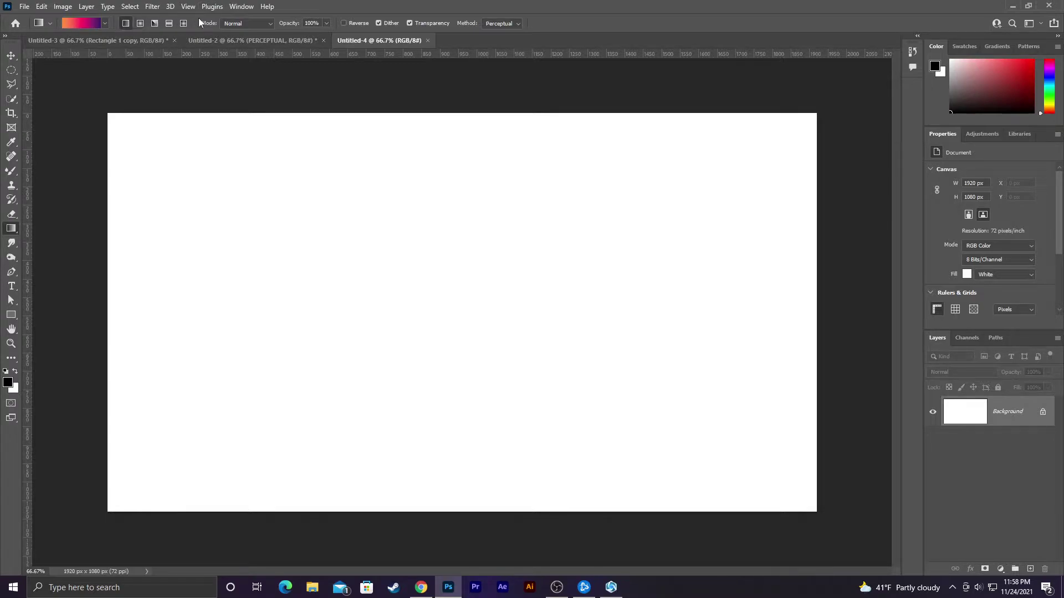
{"action": "left_click", "coordinate": [89, 21]}
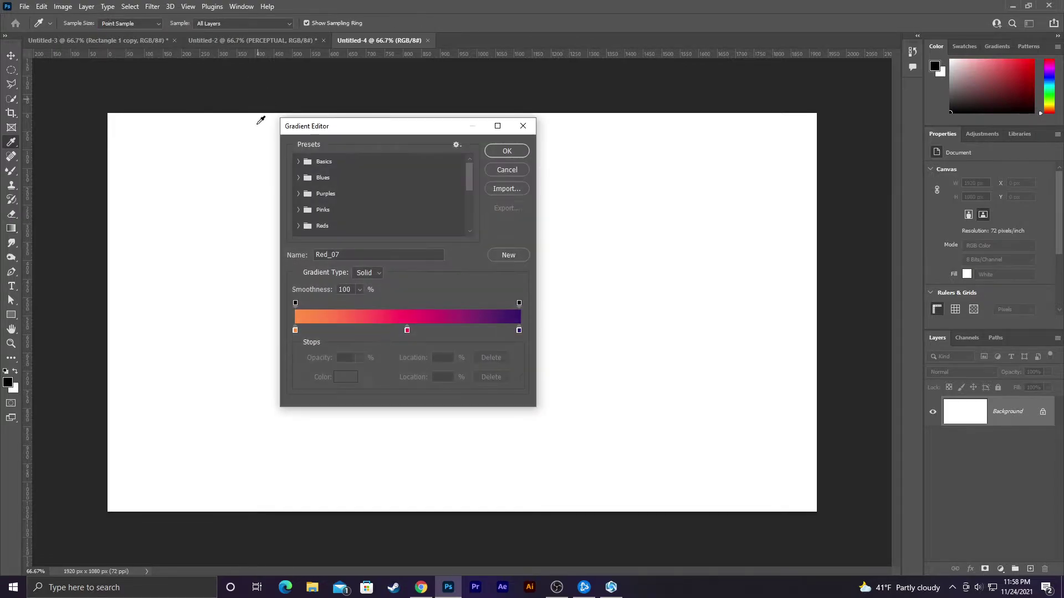
{"action": "left_click", "coordinate": [295, 330]}
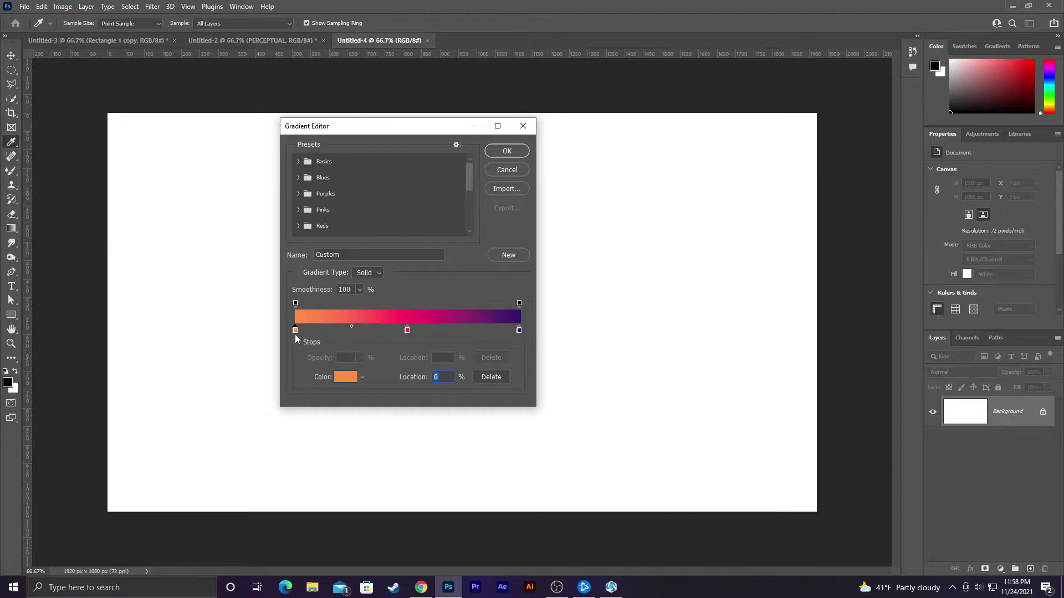
{"action": "double_click", "coordinate": [295, 331]}
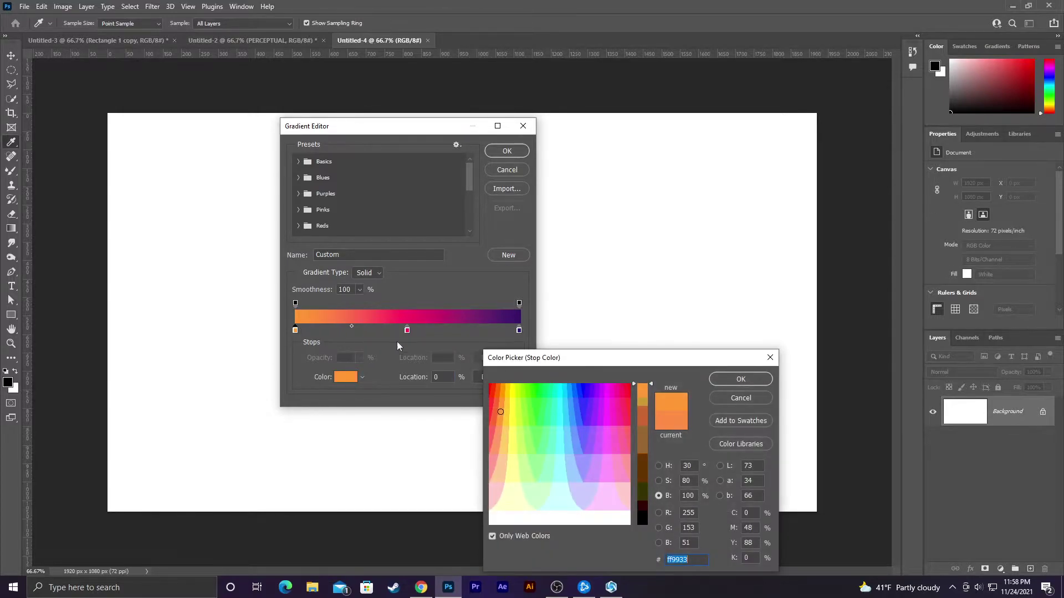
{"action": "left_click", "coordinate": [606, 398]}
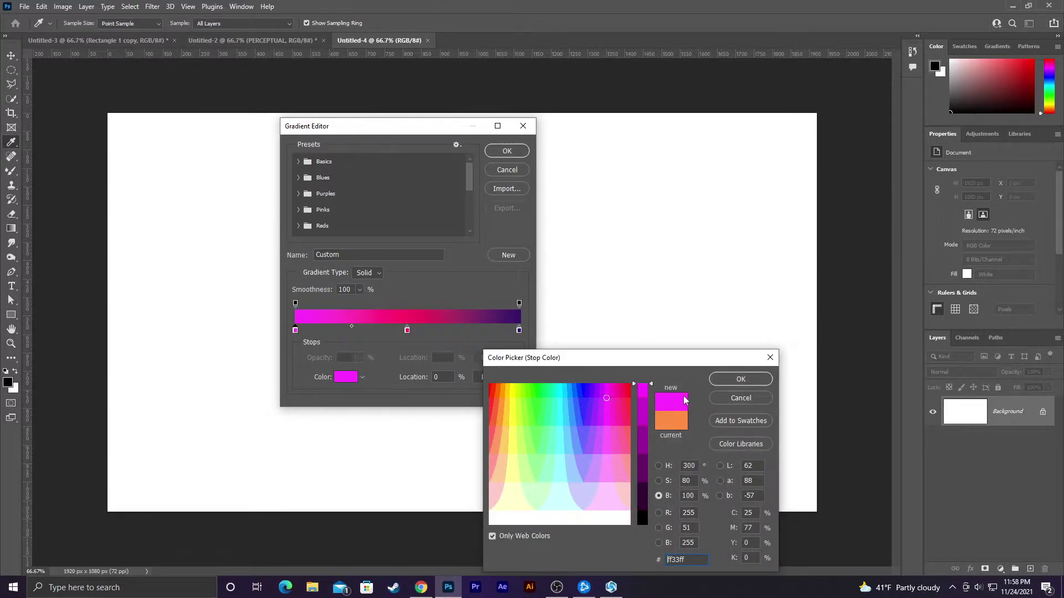
{"action": "left_click", "coordinate": [717, 380]}
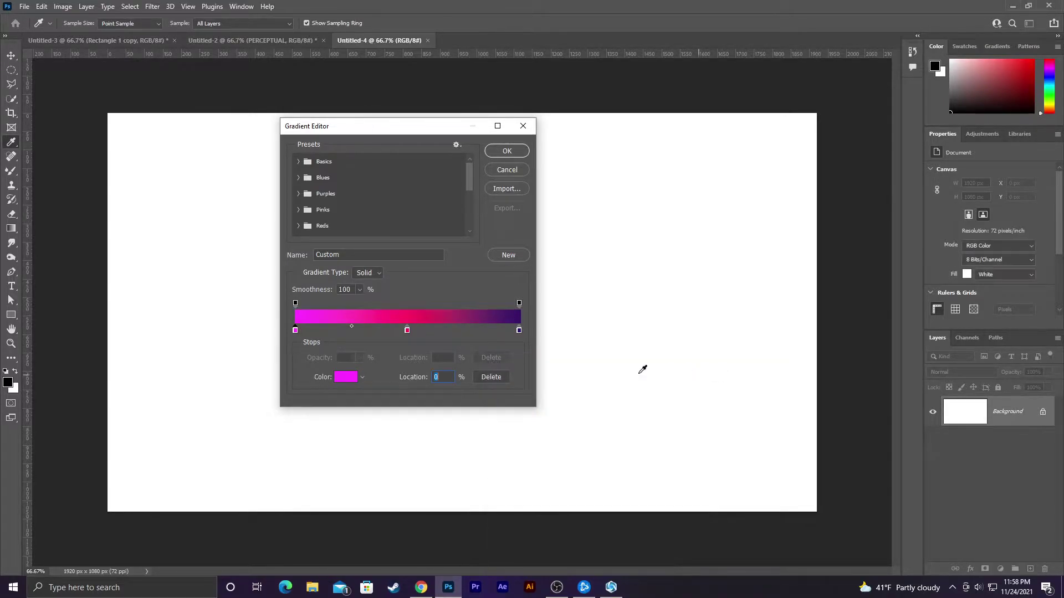
{"action": "left_click", "coordinate": [377, 329]}
{"action": "left_click", "coordinate": [434, 329]}
{"action": "left_click", "coordinate": [451, 329]}
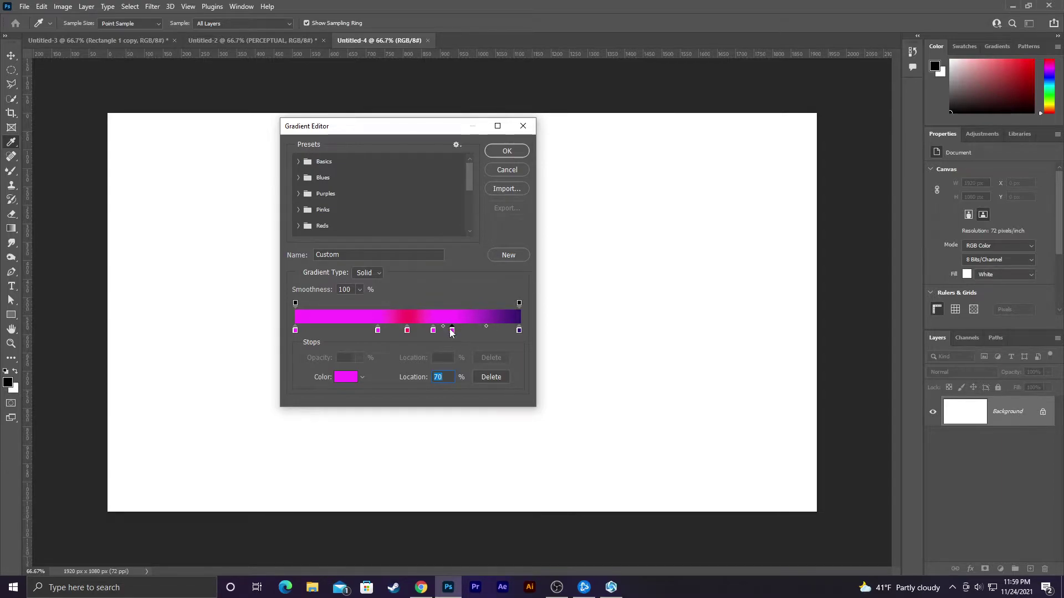
{"action": "left_click_drag", "start_coordinate": [452, 330], "coordinate": [363, 386]}
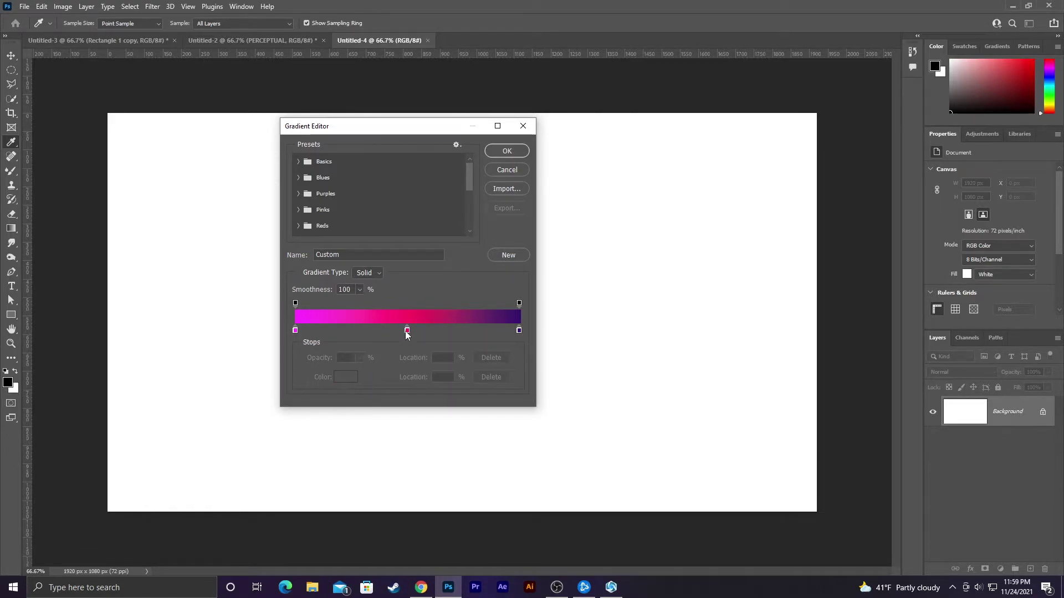
- Remove the gradient's middle red colour stop and move the midpoint between the two remaining stops to 78%
{"action": "left_click_drag", "start_coordinate": [407, 331], "coordinate": [398, 371]}
{"action": "left_click", "coordinate": [518, 331]}
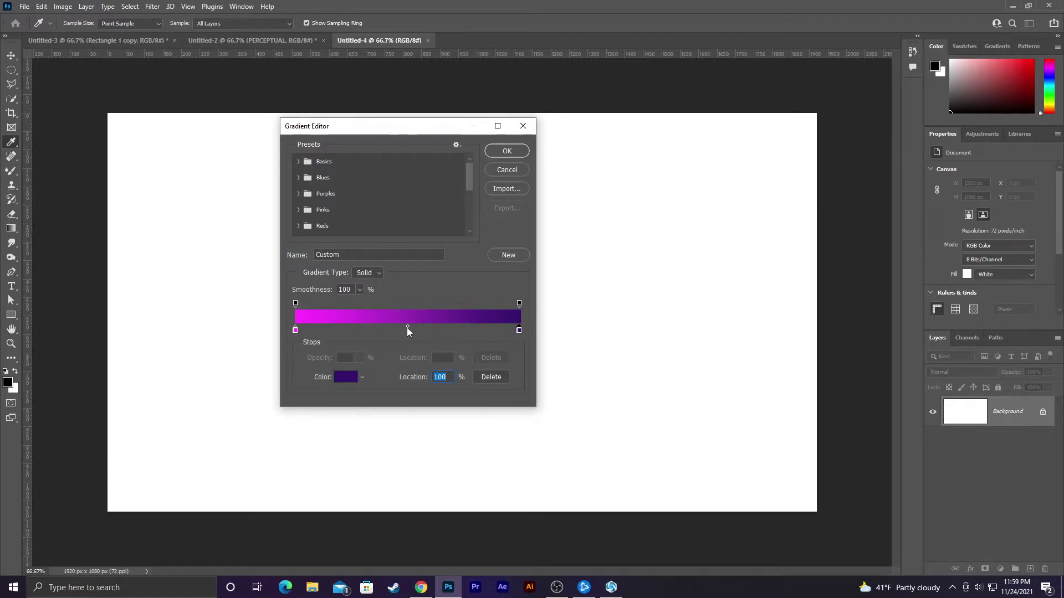
{"action": "left_click", "coordinate": [407, 327]}
{"action": "left_click_drag", "start_coordinate": [406, 328], "coordinate": [451, 330]}
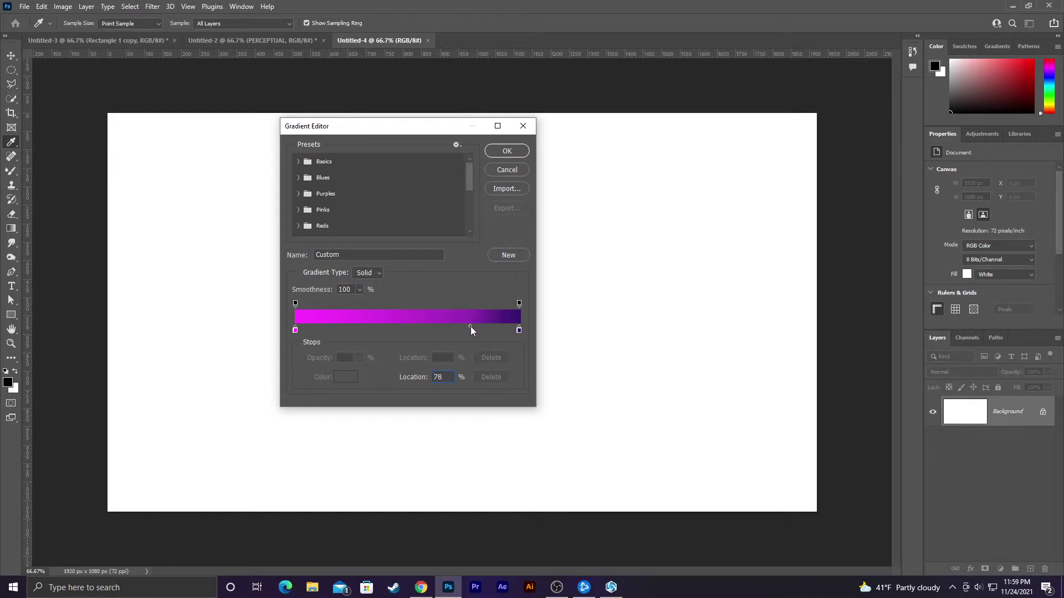
{"action": "left_click_drag", "start_coordinate": [470, 327], "coordinate": [470, 327]}
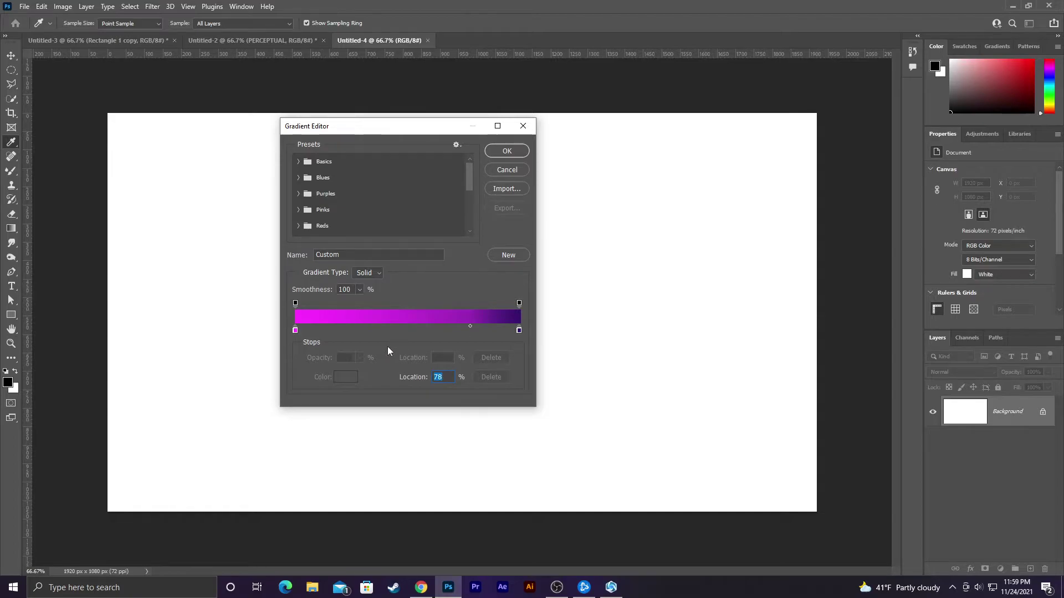
- Set the gradient's starting opacity stop to 0% and apply the gradient across the Background from near its left side to its right edge
{"action": "left_click", "coordinate": [294, 304]}
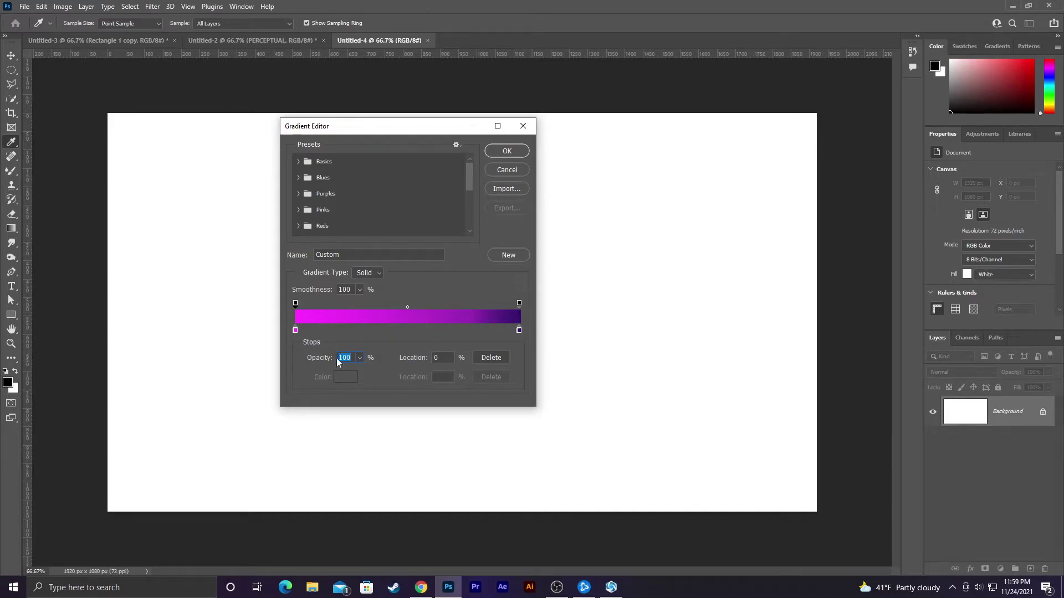
{"action": "left_click_drag", "start_coordinate": [327, 358], "coordinate": [243, 355]}
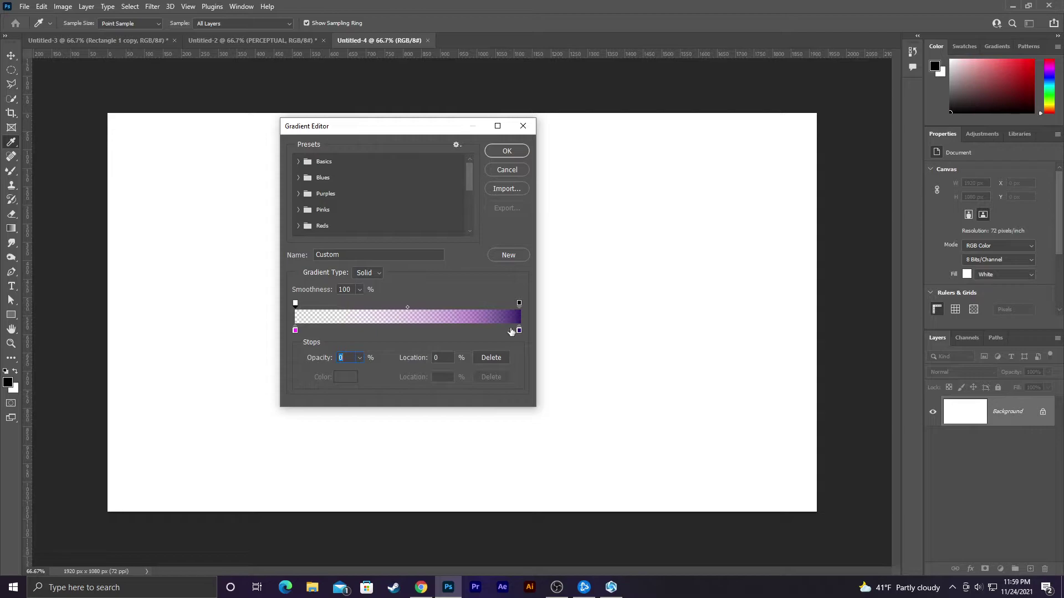
{"action": "left_click", "coordinate": [506, 152]}
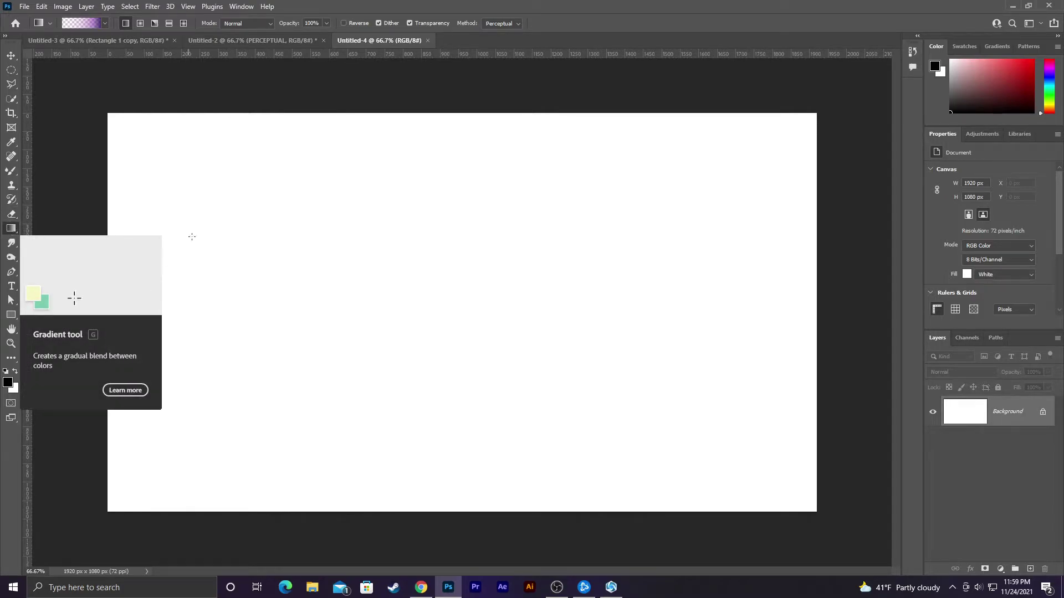
{"action": "left_click_drag", "start_coordinate": [180, 199], "coordinate": [815, 268]}
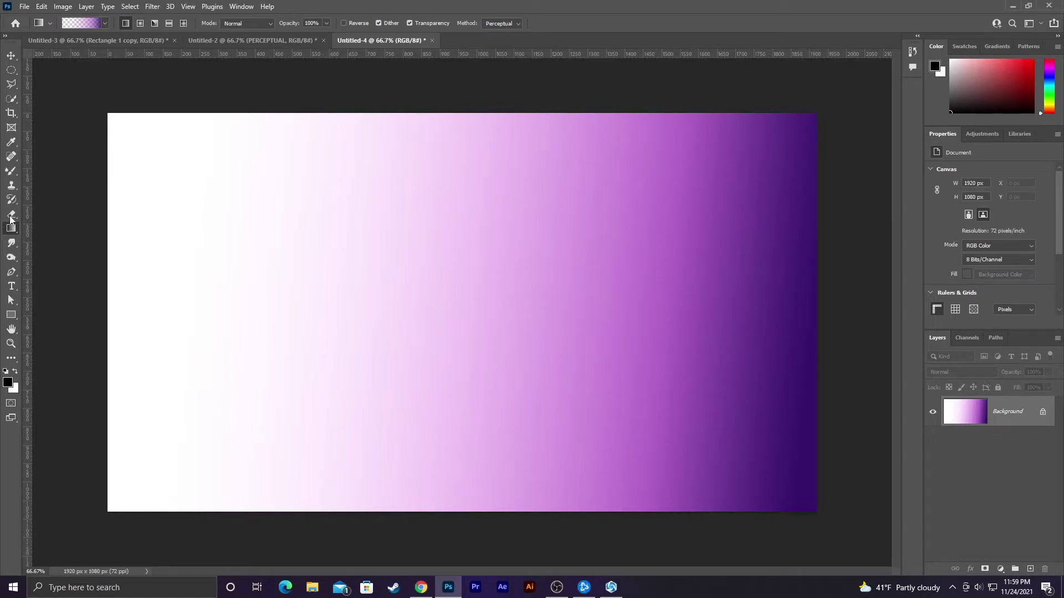
- Draw a rounded rectangle about 434 by 136 px in the canvas's upper middle and give it a linear black-to-white gradient fill
{"action": "left_click", "coordinate": [11, 315]}
{"action": "left_click_drag", "start_coordinate": [308, 216], "coordinate": [468, 265]}
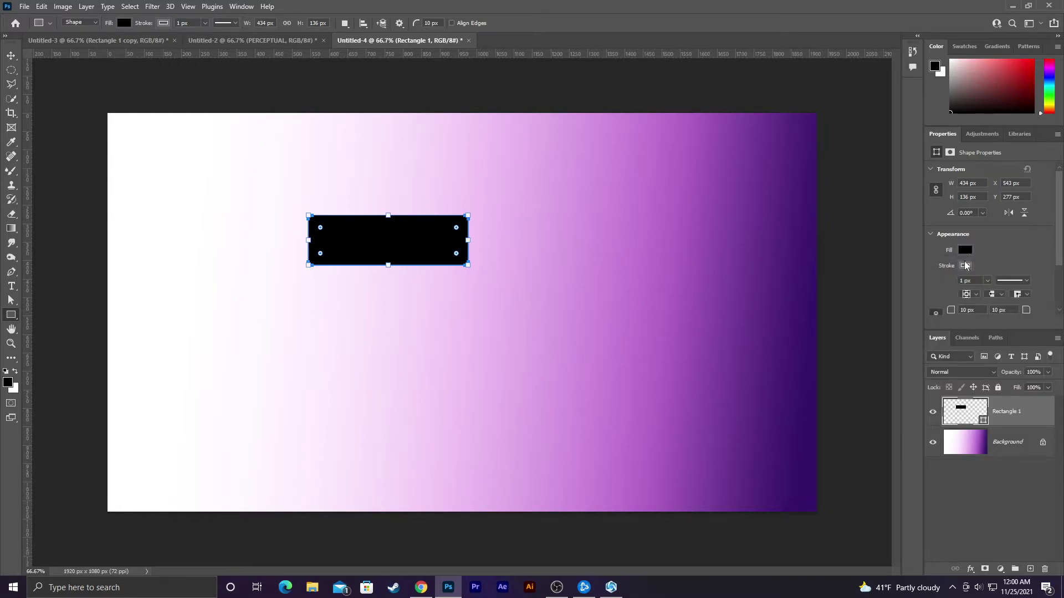
{"action": "left_click", "coordinate": [964, 250]}
{"action": "left_click", "coordinate": [954, 271]}
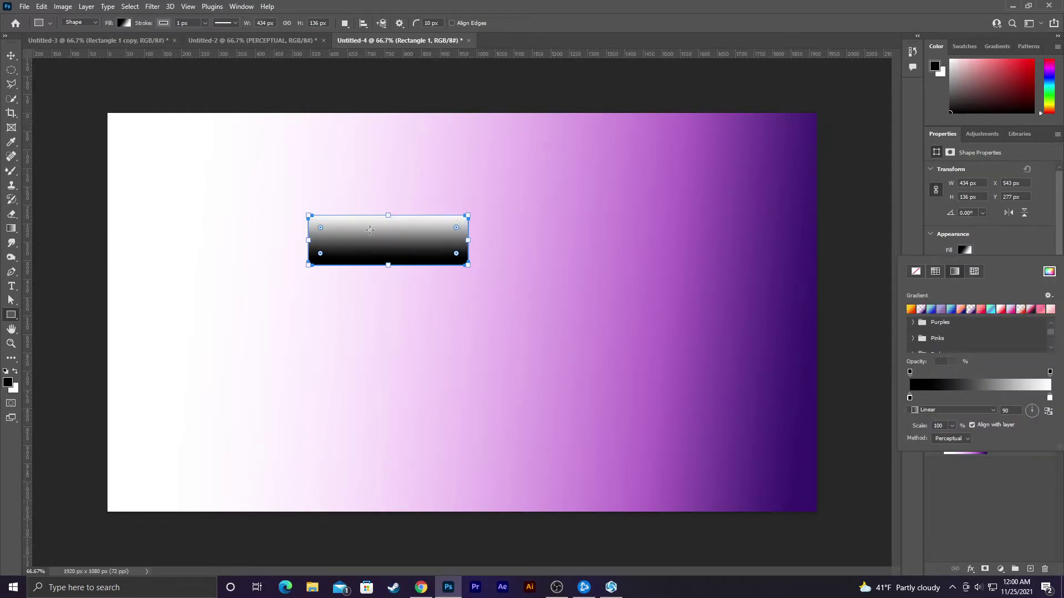
{"action": "scroll", "coordinate": [975, 336], "scroll_direction": "down", "scroll_amount": 2}
{"action": "left_click", "coordinate": [965, 389]}
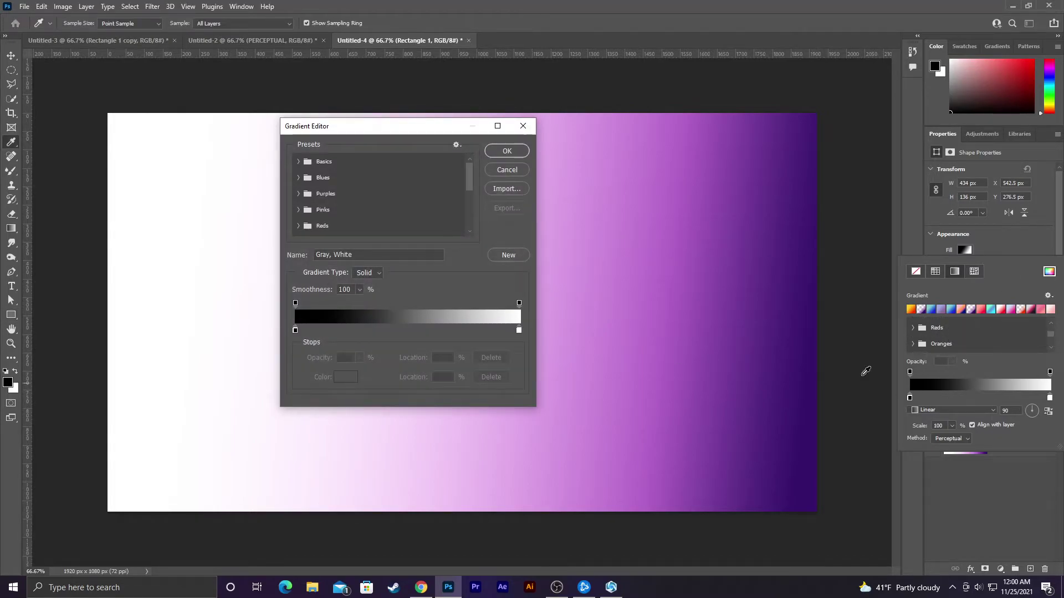
{"action": "left_click", "coordinate": [507, 152]}
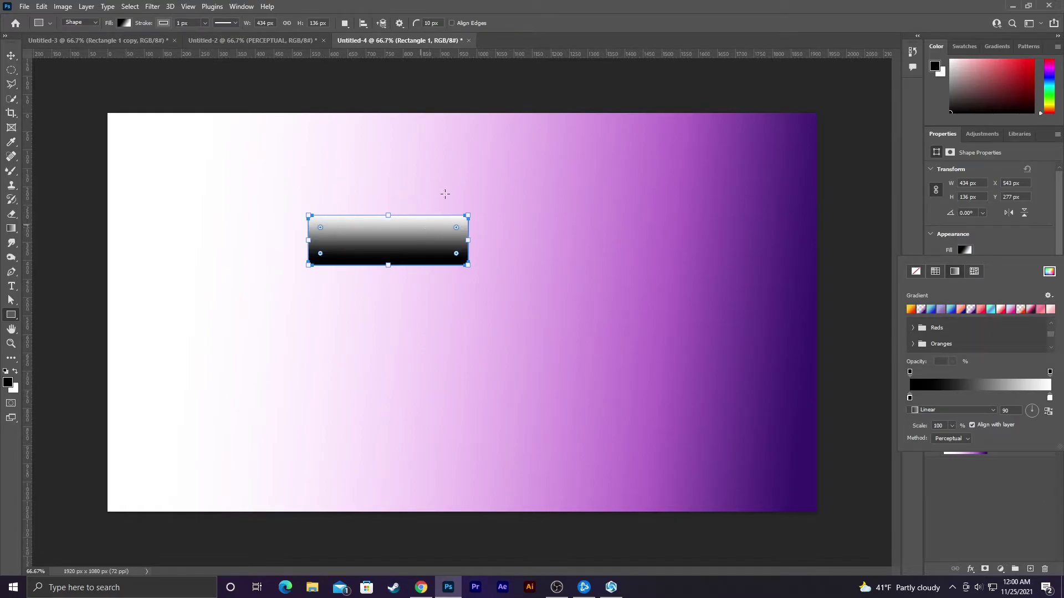
{"action": "left_click", "coordinate": [904, 507]}
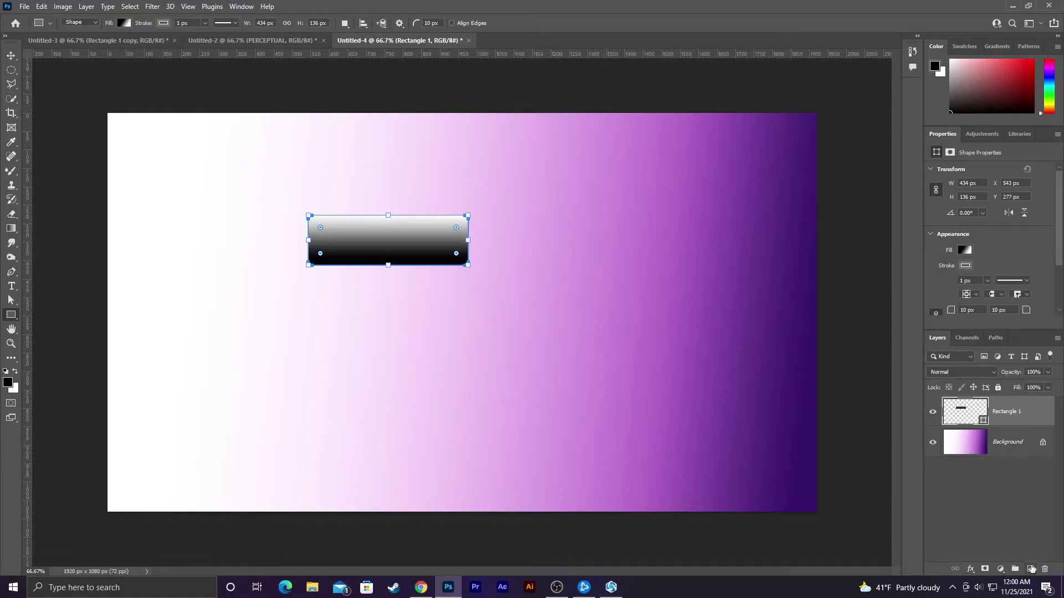
- Add a new layer and fill it entirely with the black foreground colour using the Paint Bucket Tool
{"action": "left_click", "coordinate": [1030, 569]}
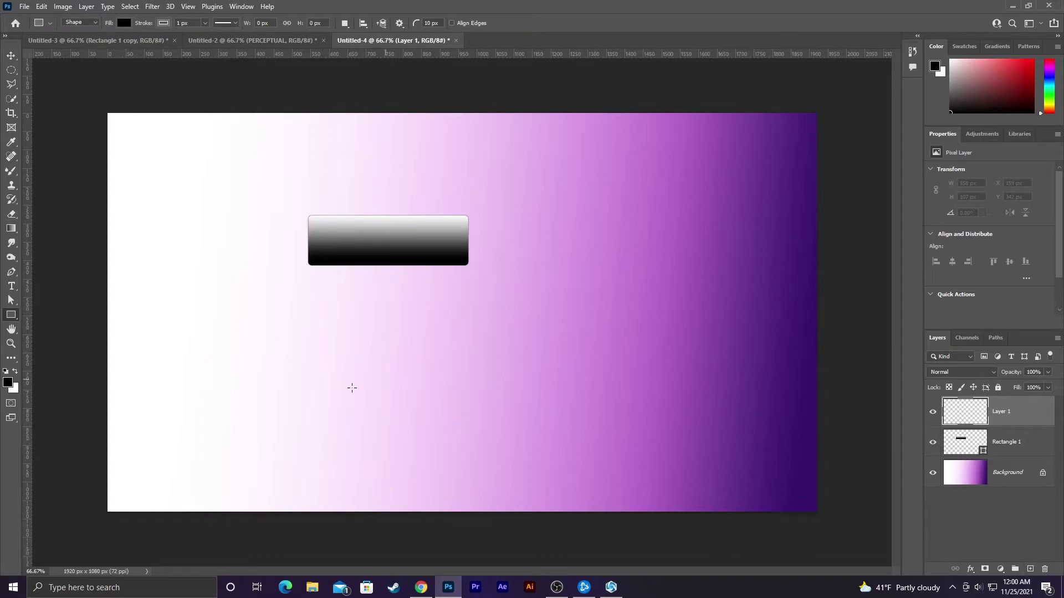
{"action": "key", "text": "g"}
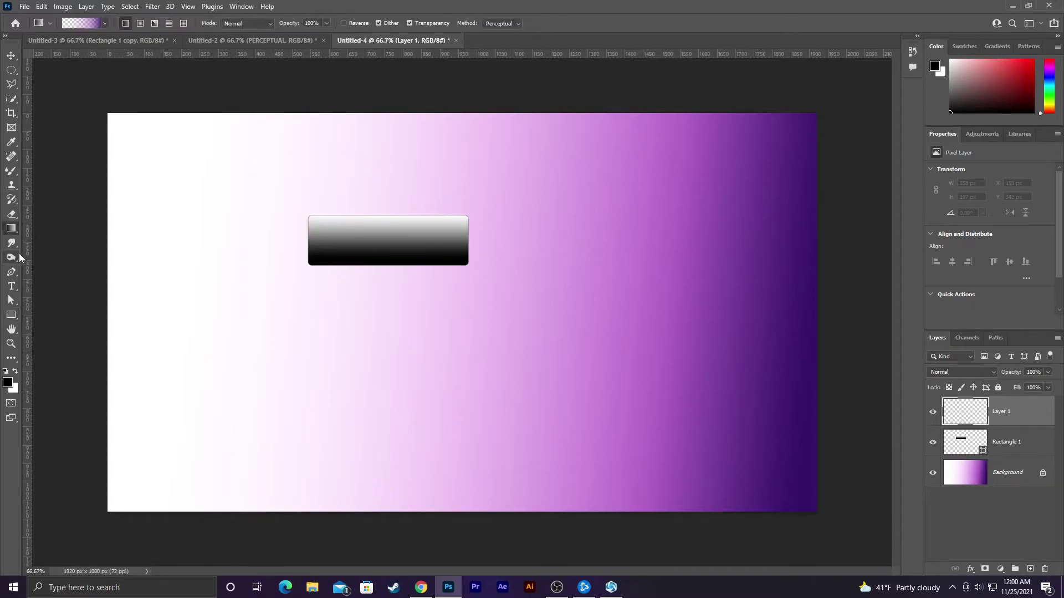
{"action": "right_click", "coordinate": [9, 235]}
{"action": "left_click", "coordinate": [53, 239]}
{"action": "left_click", "coordinate": [352, 359]}
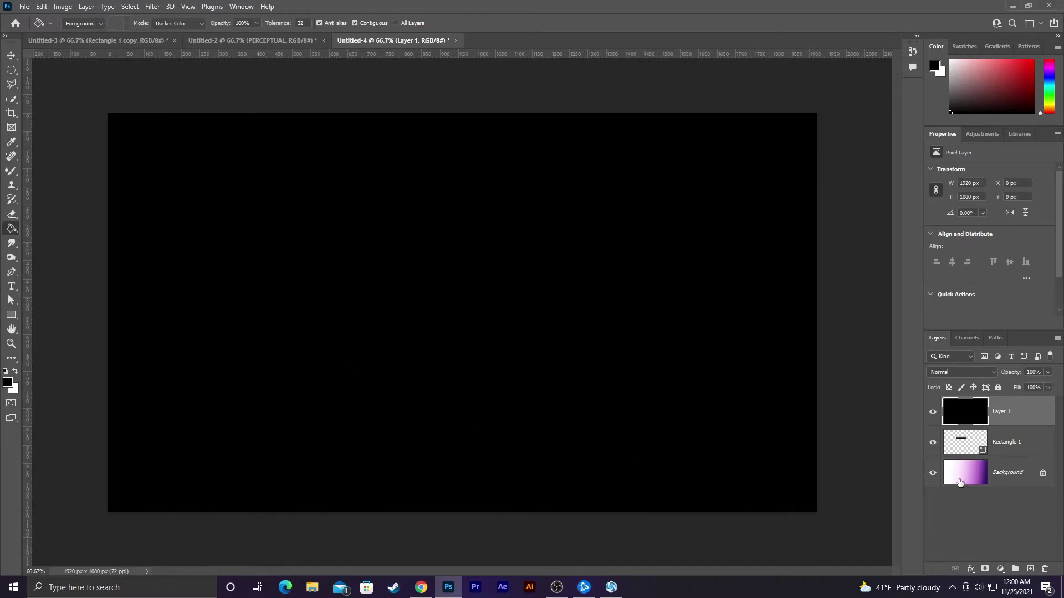
- Hide the Rectangle 1 and Background layers, keeping the black Layer 1 visible
{"action": "left_click", "coordinate": [932, 411]}
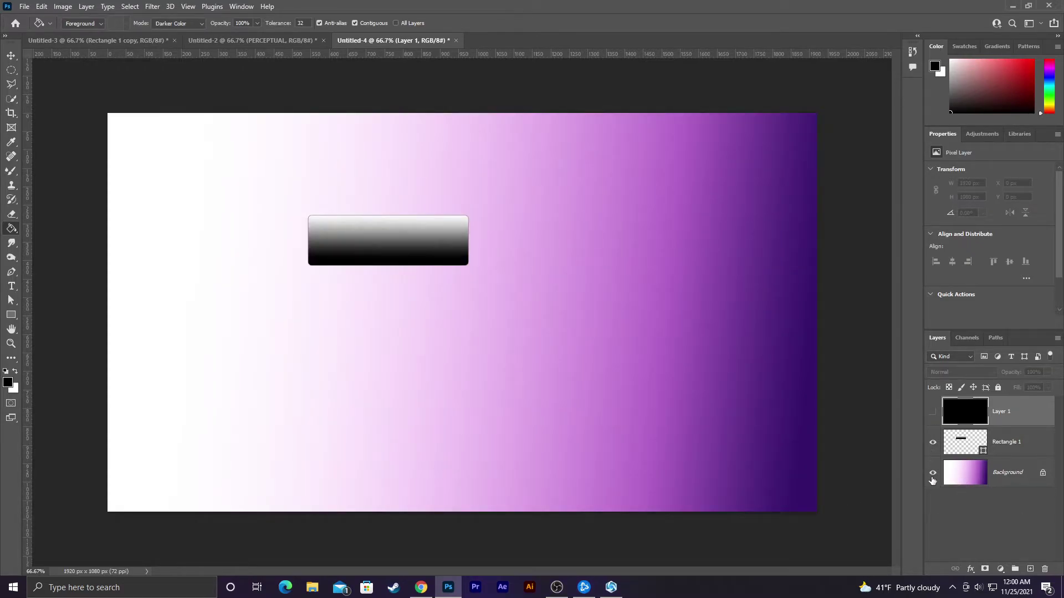
{"action": "left_click", "coordinate": [932, 442]}
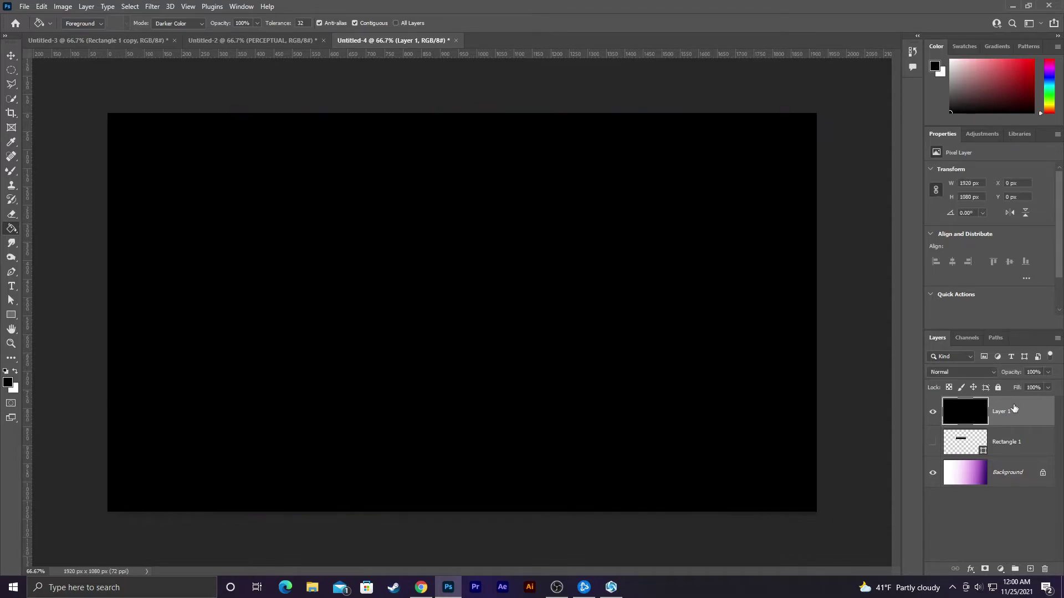
{"action": "left_click", "coordinate": [933, 473]}
- Apply a Gradient Overlay layer style to Layer 1 using the Blue_13 preset from the Blues group
{"action": "double_click", "coordinate": [1014, 422]}
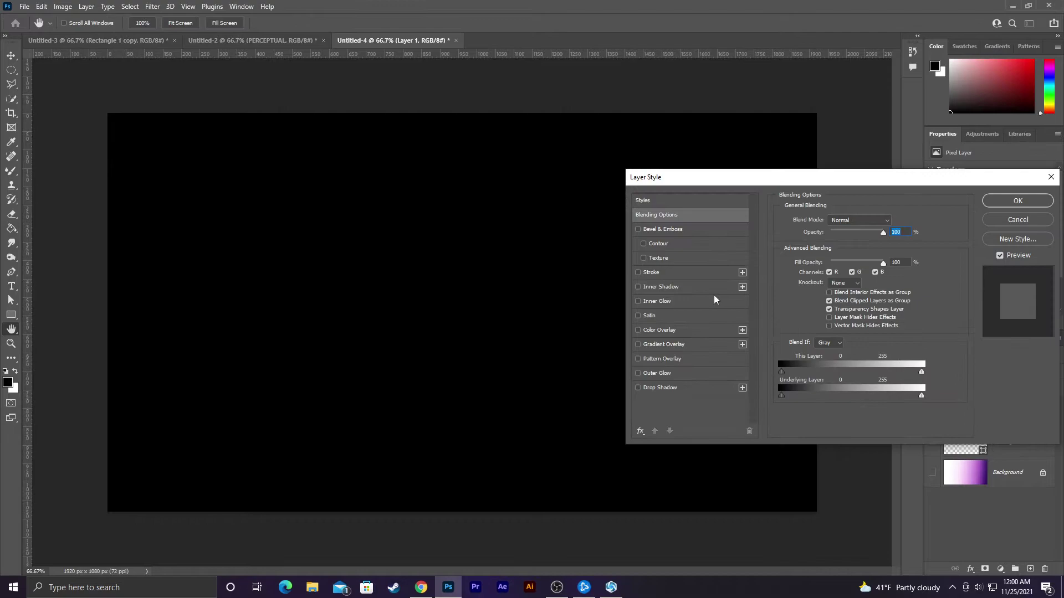
{"action": "left_click", "coordinate": [637, 344]}
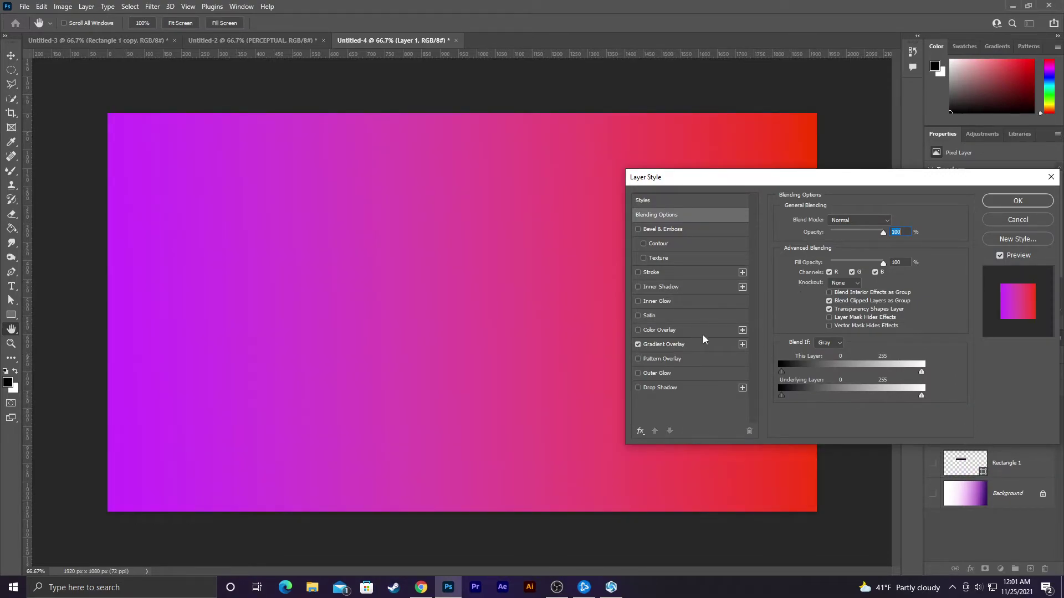
{"action": "left_click", "coordinate": [694, 346]}
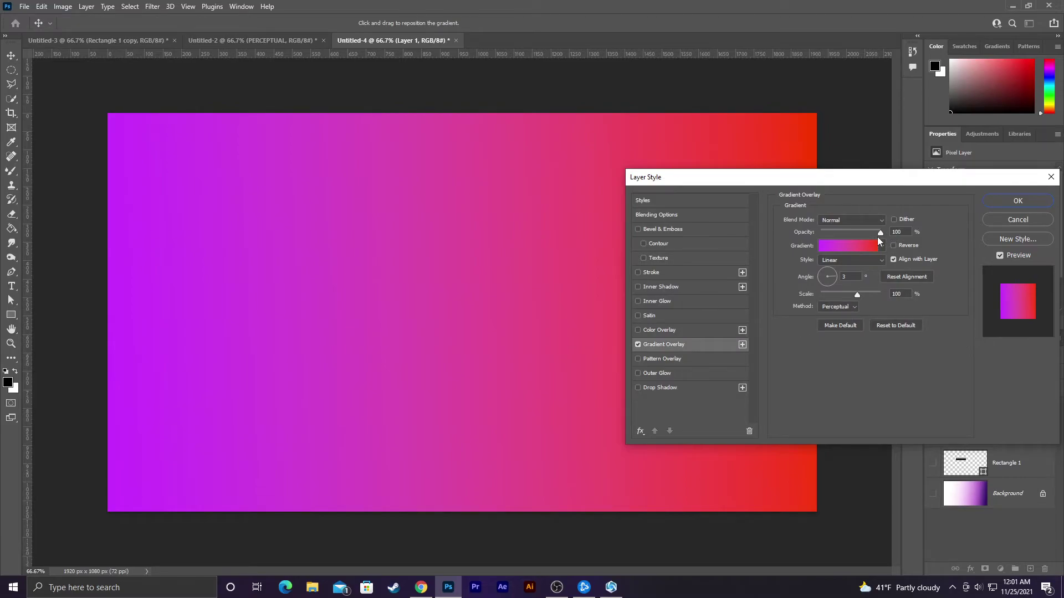
{"action": "left_click", "coordinate": [869, 245]}
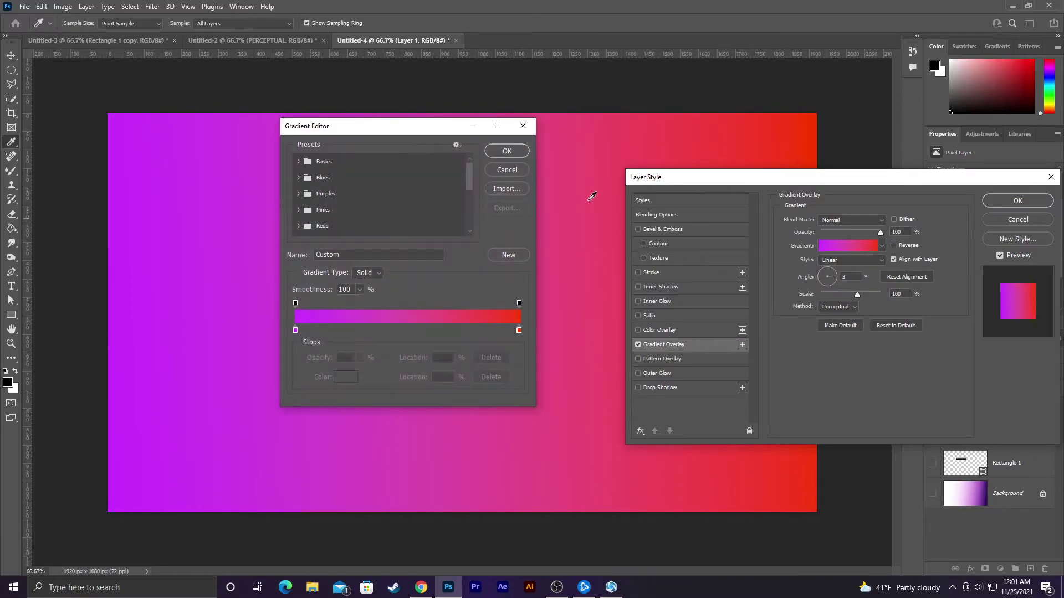
{"action": "left_click", "coordinate": [298, 178]}
{"action": "left_click", "coordinate": [365, 212]}
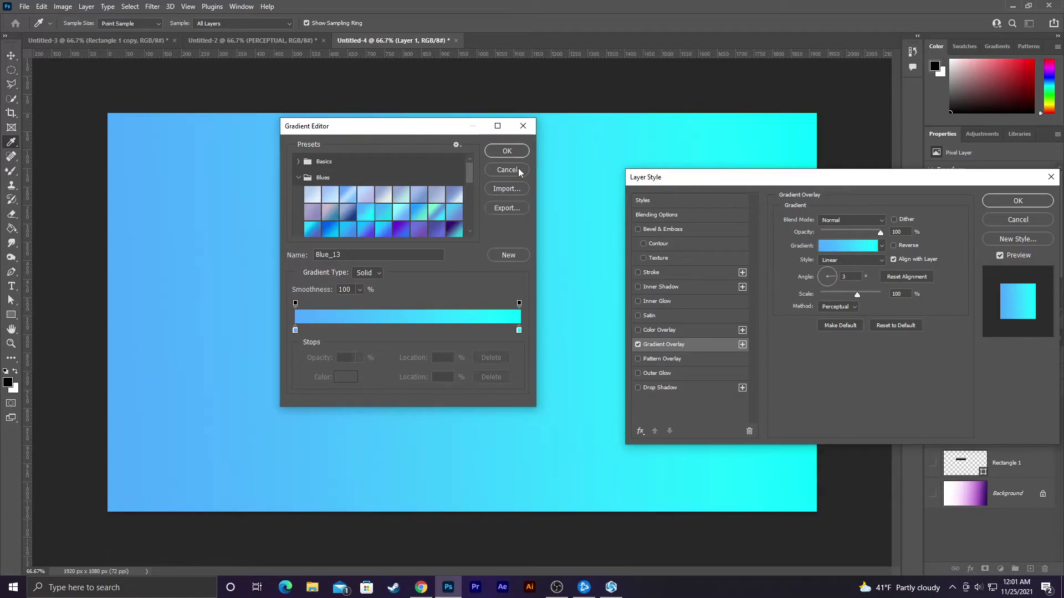
{"action": "left_click", "coordinate": [515, 152]}
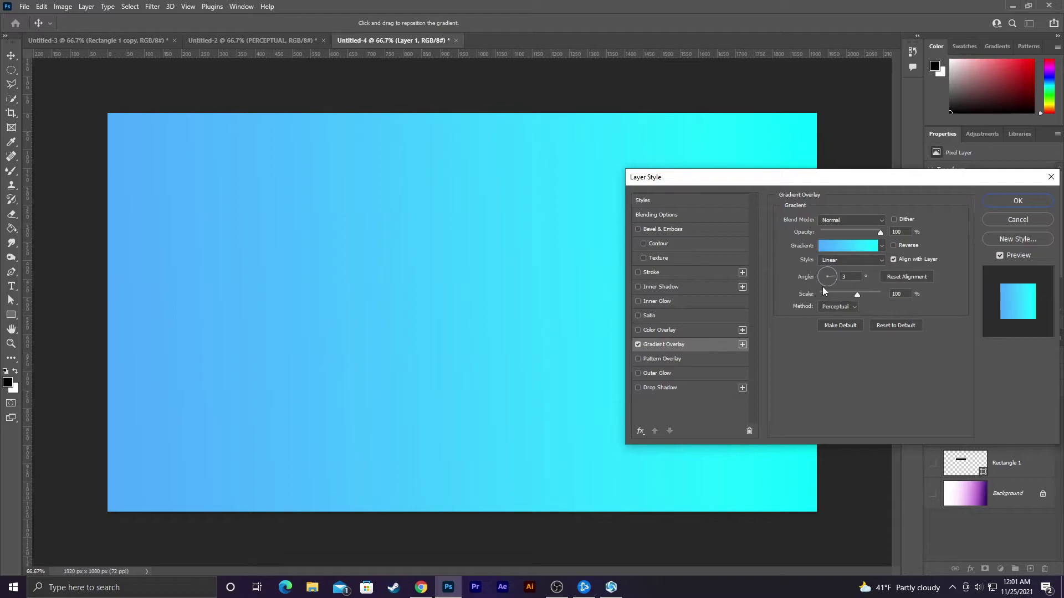
{"action": "left_click", "coordinate": [1017, 202]}
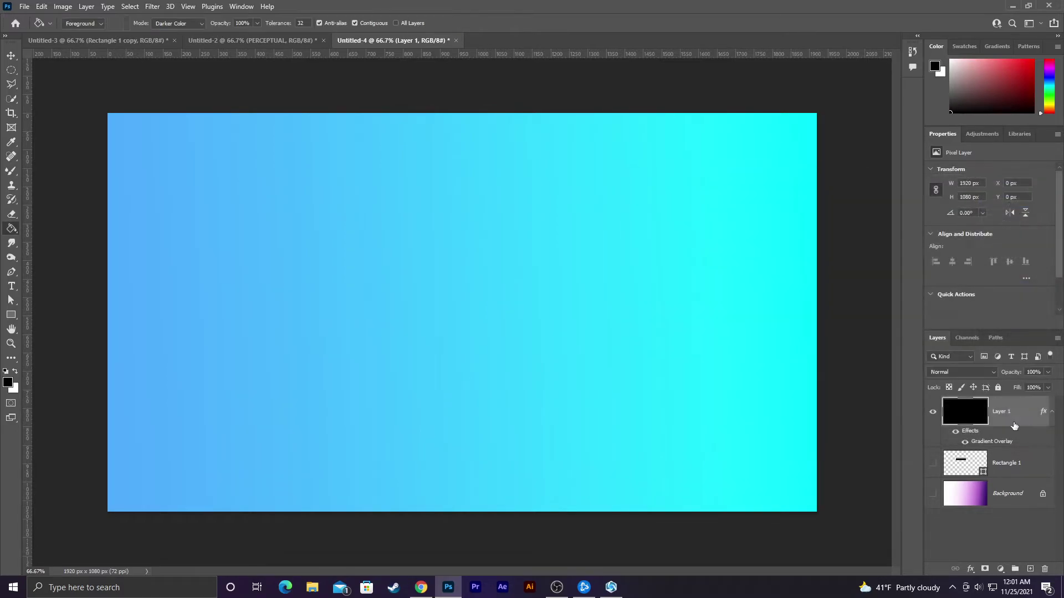
- Unlock the Background layer into a regular layer and briefly hide Layer 1 to view the purple gradient beneath
{"action": "left_click", "coordinate": [1004, 501]}
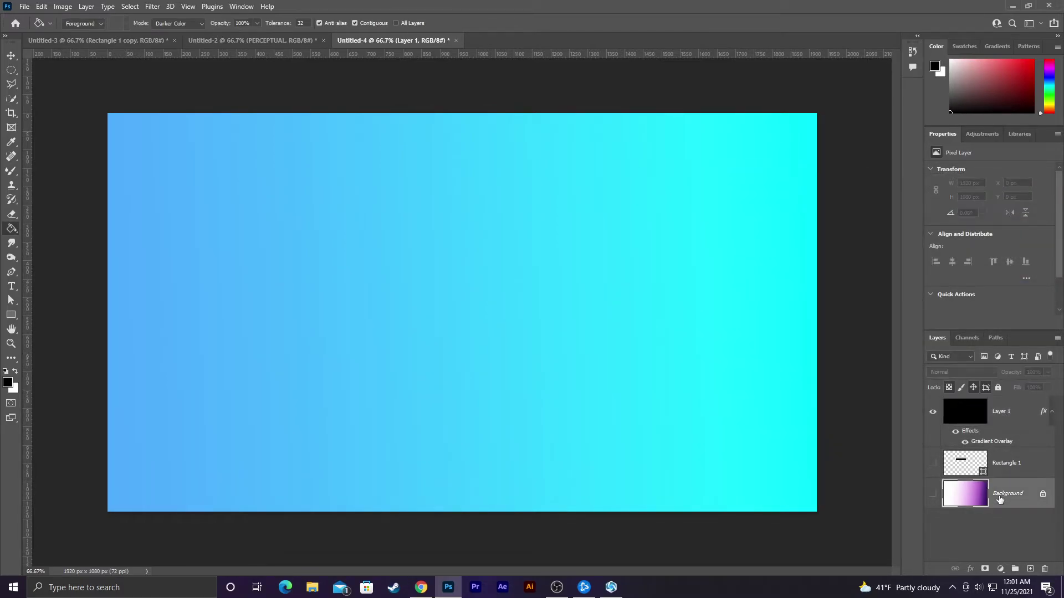
{"action": "left_click", "coordinate": [1042, 494]}
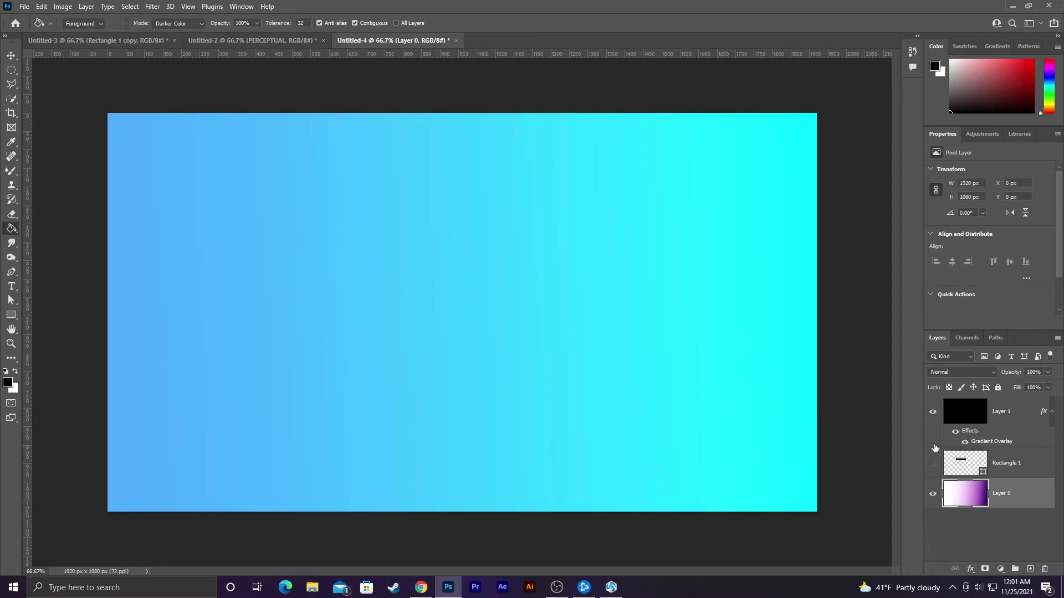
{"action": "left_click", "coordinate": [932, 411]}
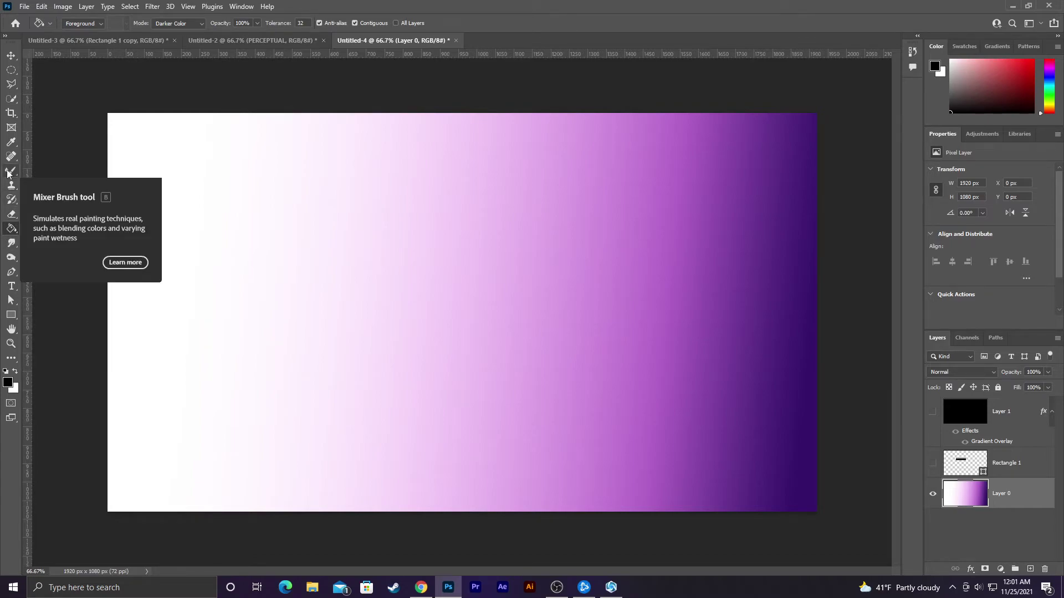
{"action": "left_click", "coordinate": [11, 56]}
{"action": "left_click", "coordinate": [933, 412]}
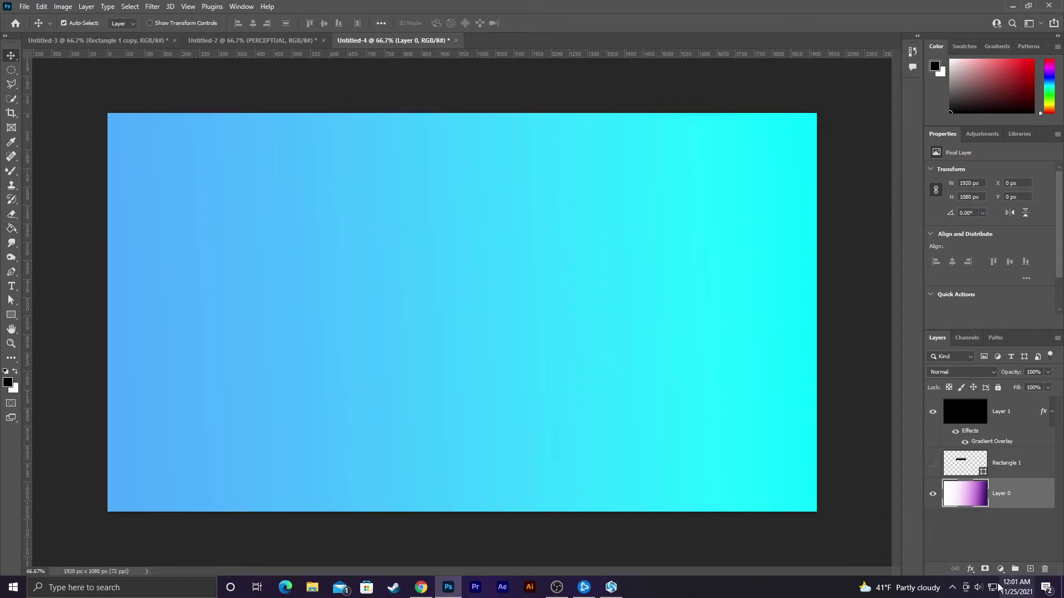
- Add a new empty layer directly above Layer 0 and hide both Layer 1 and Layer 0
{"action": "left_click", "coordinate": [1029, 569]}
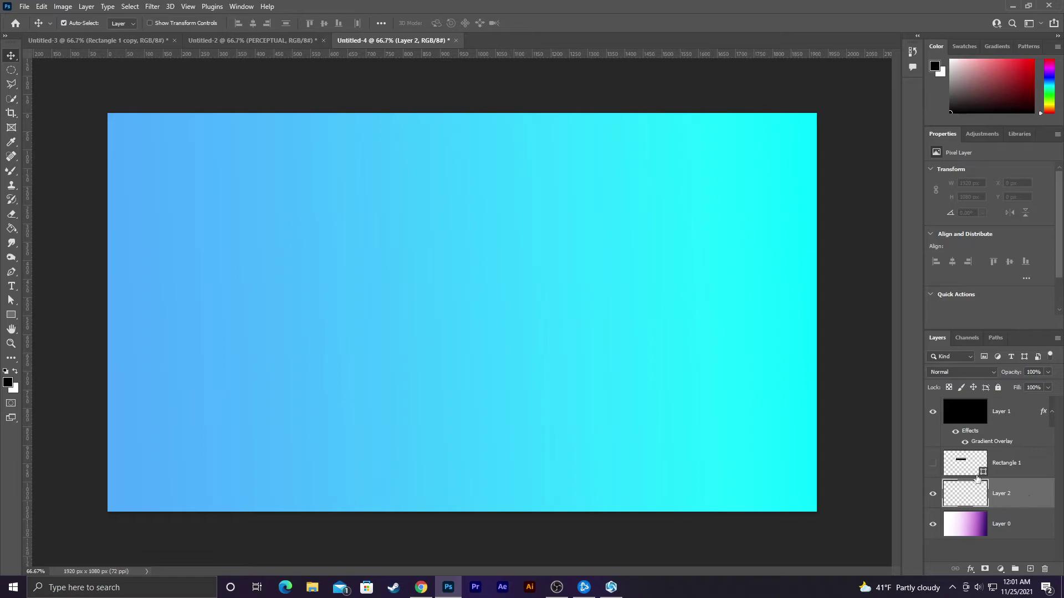
{"action": "double_click", "coordinate": [959, 491]}
{"action": "left_click", "coordinate": [1021, 221]}
{"action": "left_click", "coordinate": [932, 411]}
{"action": "left_click", "coordinate": [932, 524]}
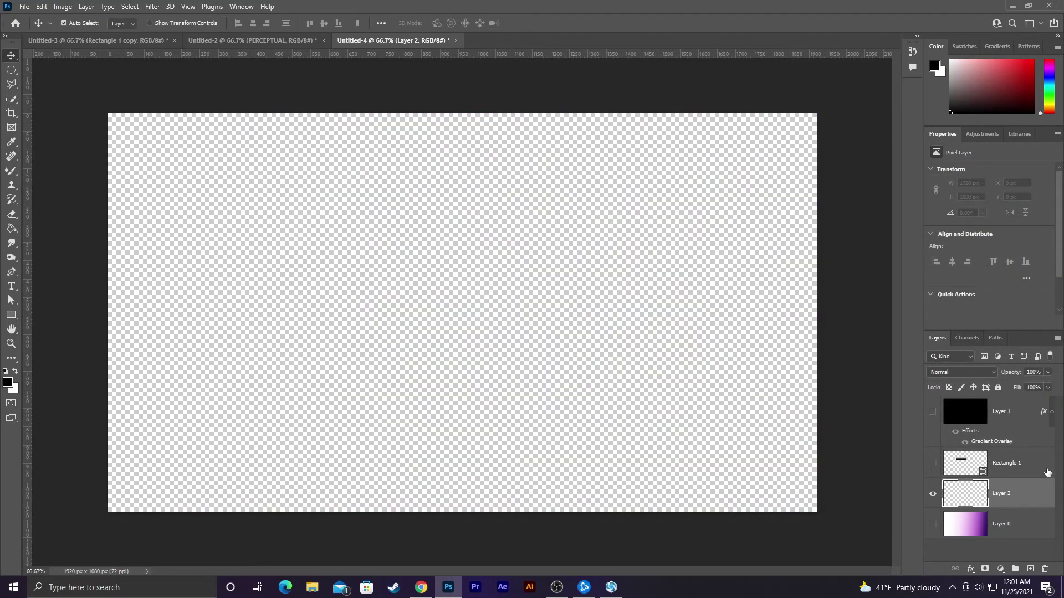
- Enable a Gradient Overlay layer style on the empty Layer 2 and fill the layer with black using the Paint Bucket Tool
{"action": "double_click", "coordinate": [1032, 496]}
{"action": "left_click", "coordinate": [638, 345]}
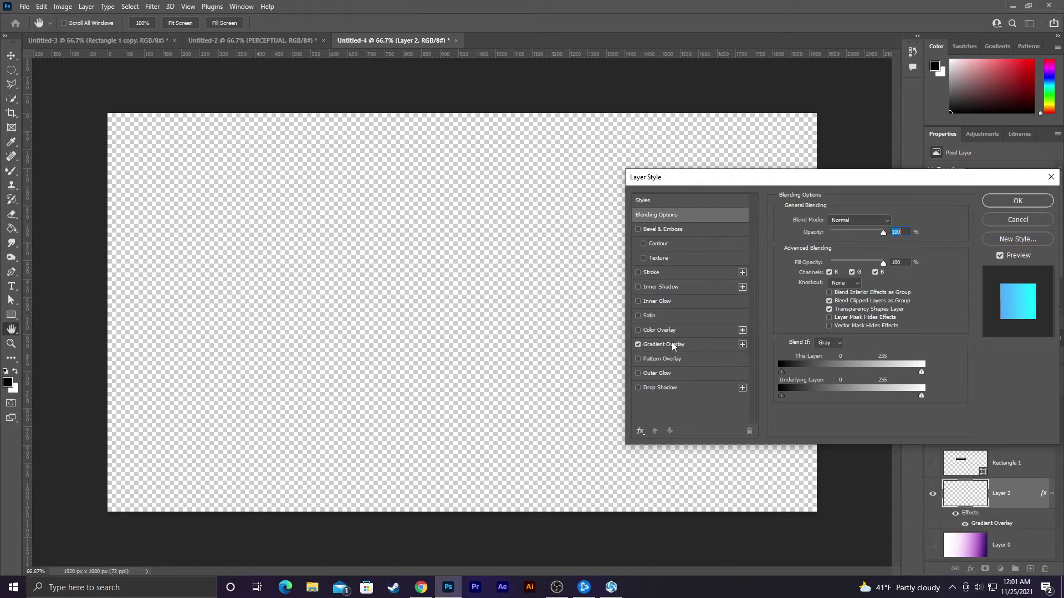
{"action": "left_click", "coordinate": [1050, 201]}
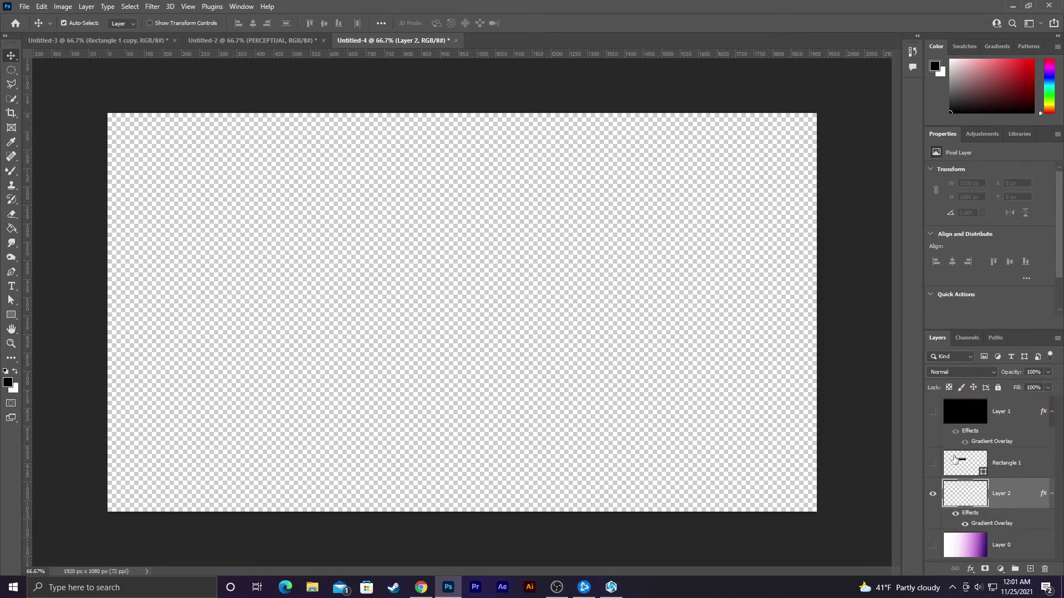
{"action": "left_click", "coordinate": [11, 229]}
{"action": "left_click", "coordinate": [324, 302]}
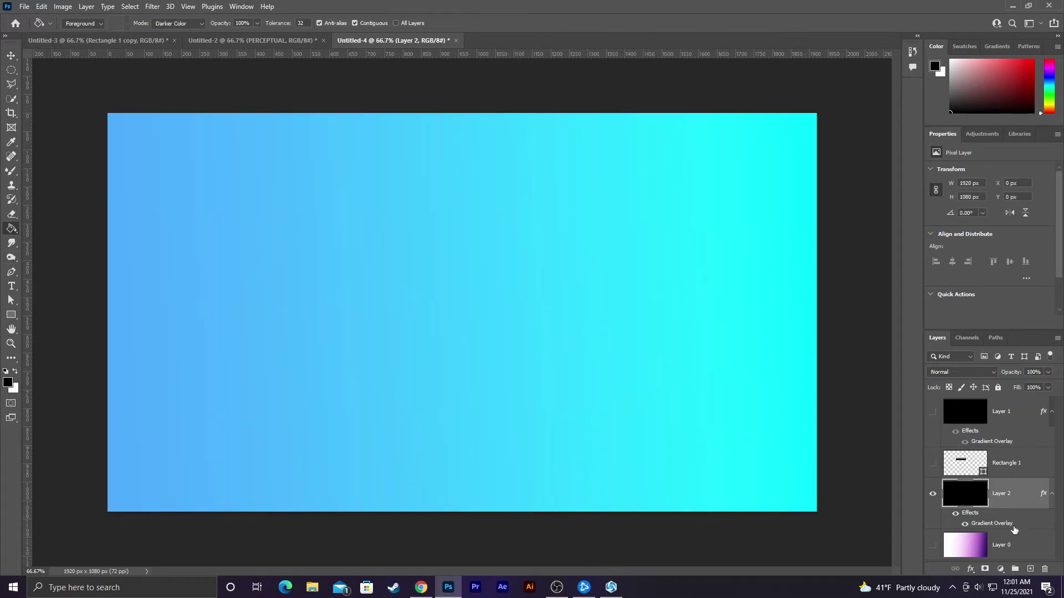
- Toggle Layer 2's Gradient Overlay off and on to compare it with the plain black fill, leaving it visible
{"action": "left_click", "coordinate": [965, 524]}
{"action": "left_click", "coordinate": [963, 524]}
{"action": "left_click", "coordinate": [964, 525]}
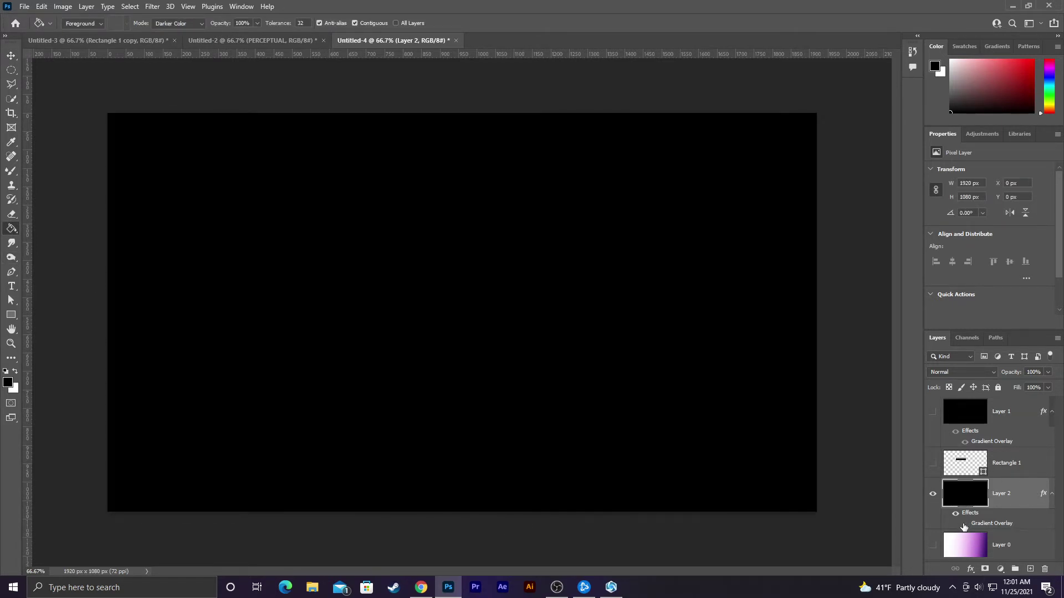
{"action": "left_click", "coordinate": [964, 525]}
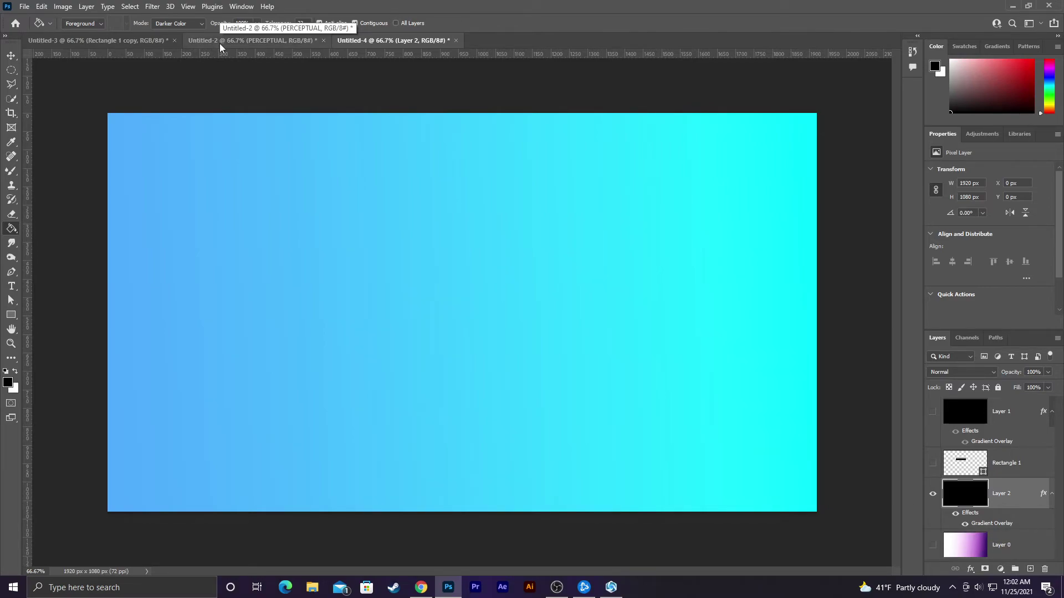
- Switch to the Untitled-2 document comparing the Perceptual, Linear and Classic methods, and activate the Gradient Tool
{"action": "left_click", "coordinate": [147, 42]}
{"action": "left_click", "coordinate": [248, 39]}
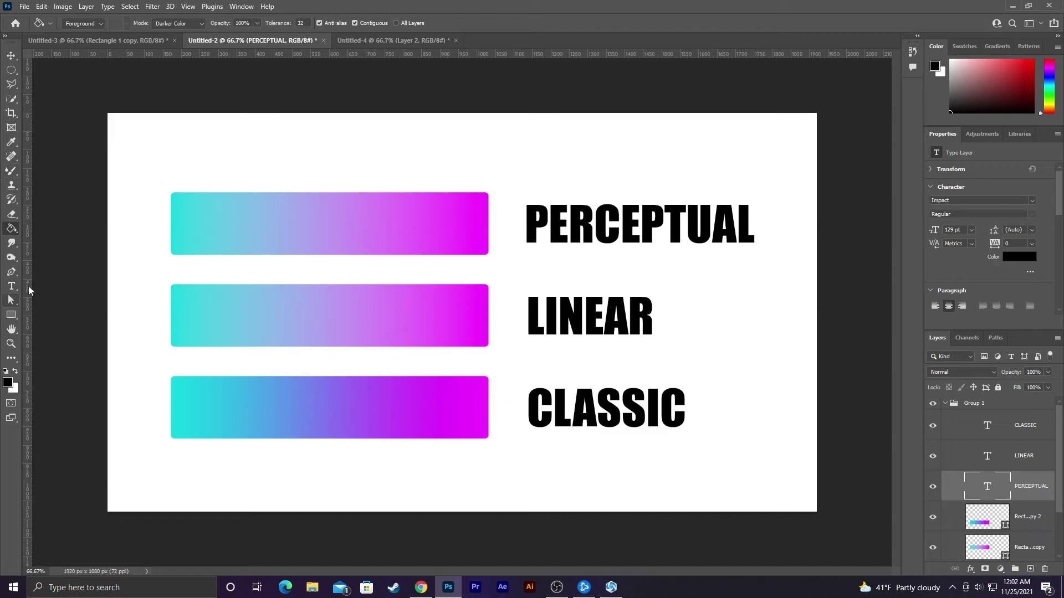
{"action": "right_click", "coordinate": [11, 229]}
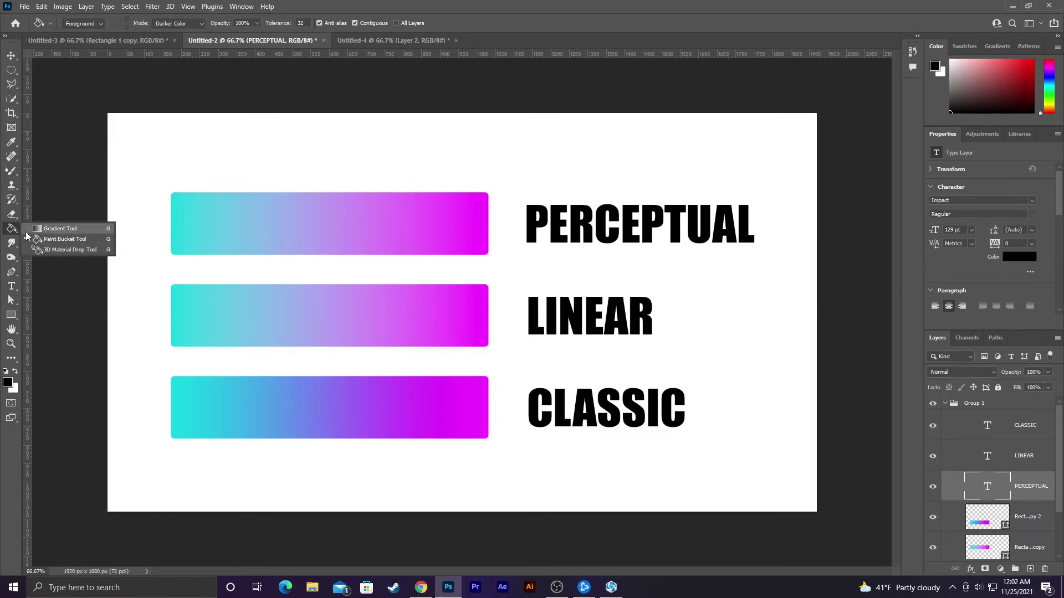
{"action": "double_click", "coordinate": [60, 229]}
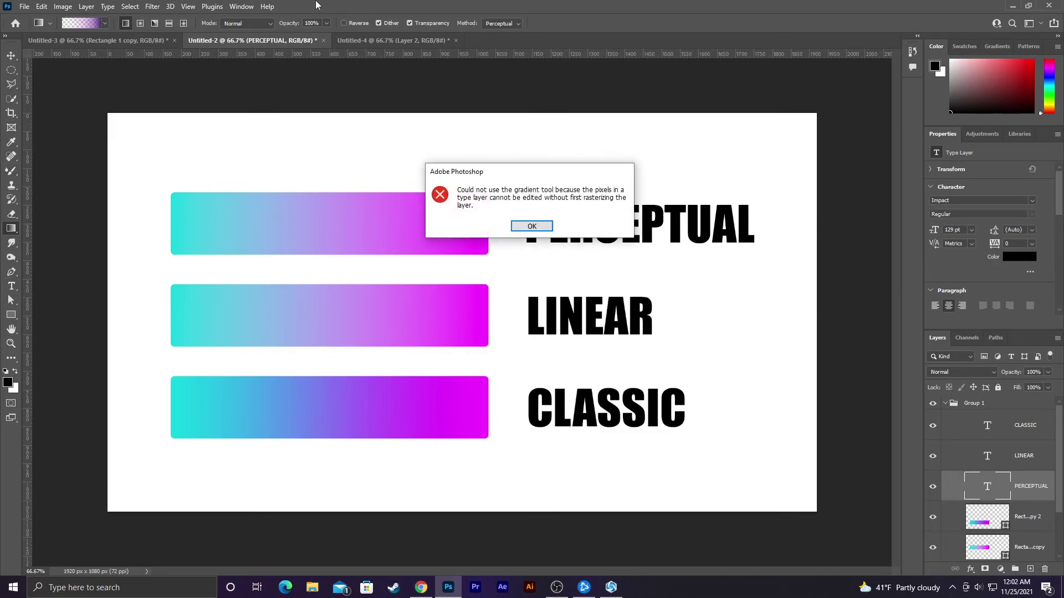
{"action": "left_click", "coordinate": [532, 226]}
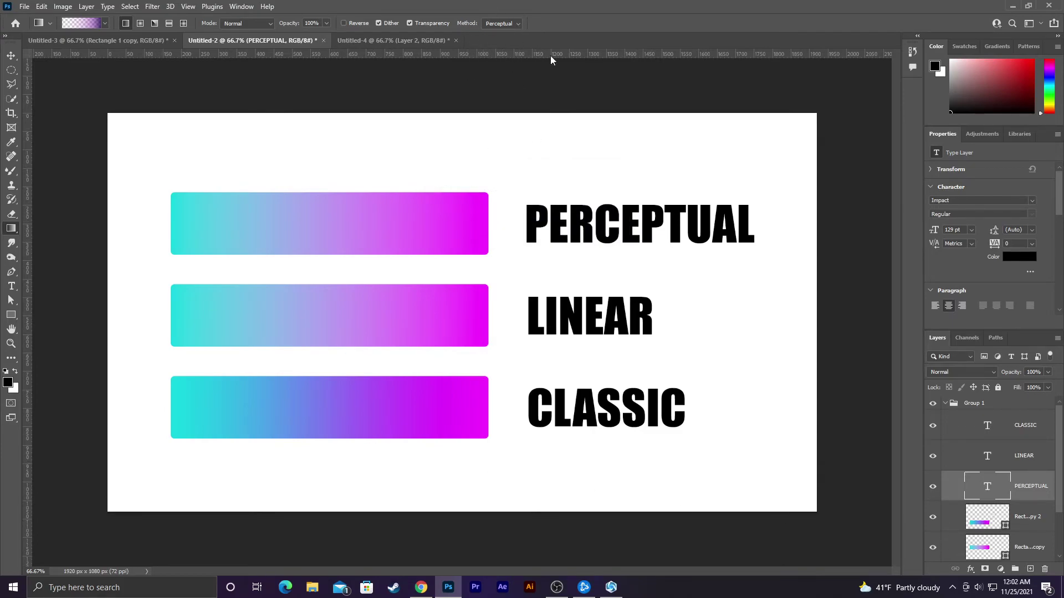
- Examine the interpolation method options in the gradient fill settings of the Rectangle 1 copy 2 shape layer
{"action": "scroll", "coordinate": [1033, 495], "scroll_direction": "down", "scroll_amount": 1}
{"action": "left_click", "coordinate": [1034, 495]}
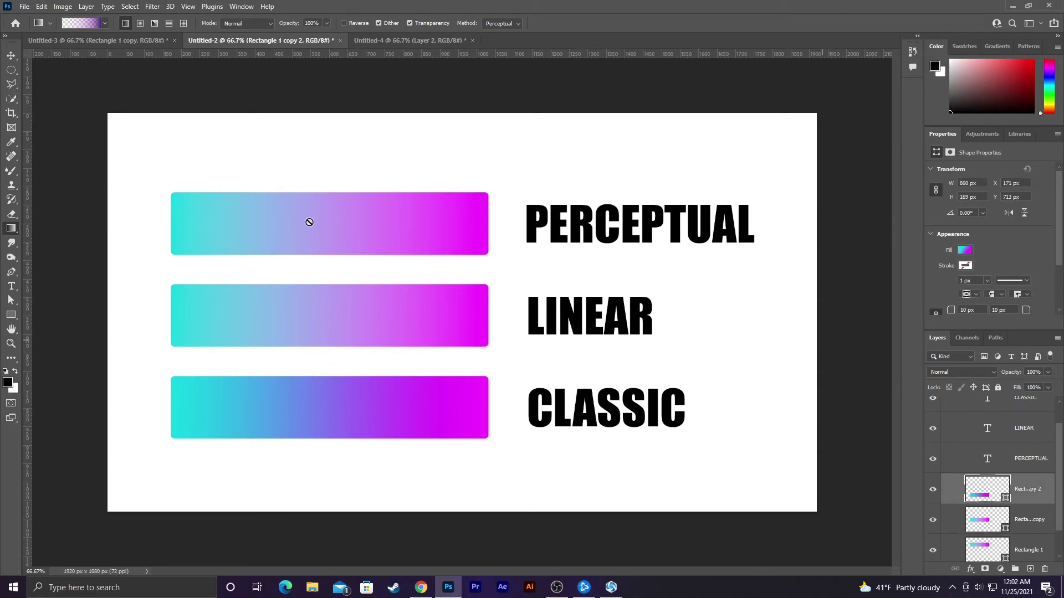
{"action": "scroll", "coordinate": [988, 227], "scroll_direction": "down", "scroll_amount": 2}
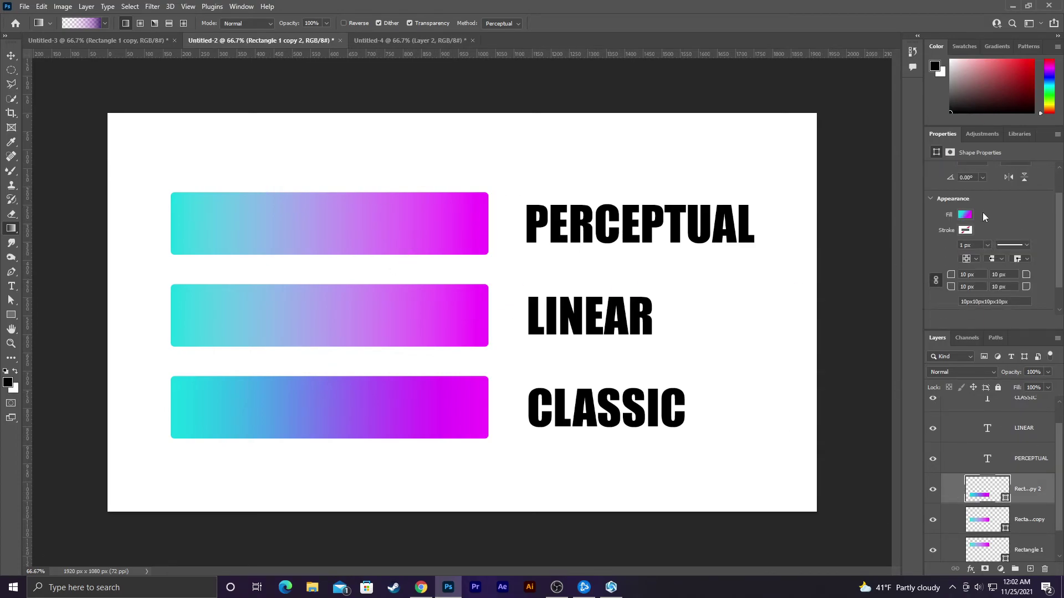
{"action": "scroll", "coordinate": [1022, 252], "scroll_direction": "down", "scroll_amount": 1}
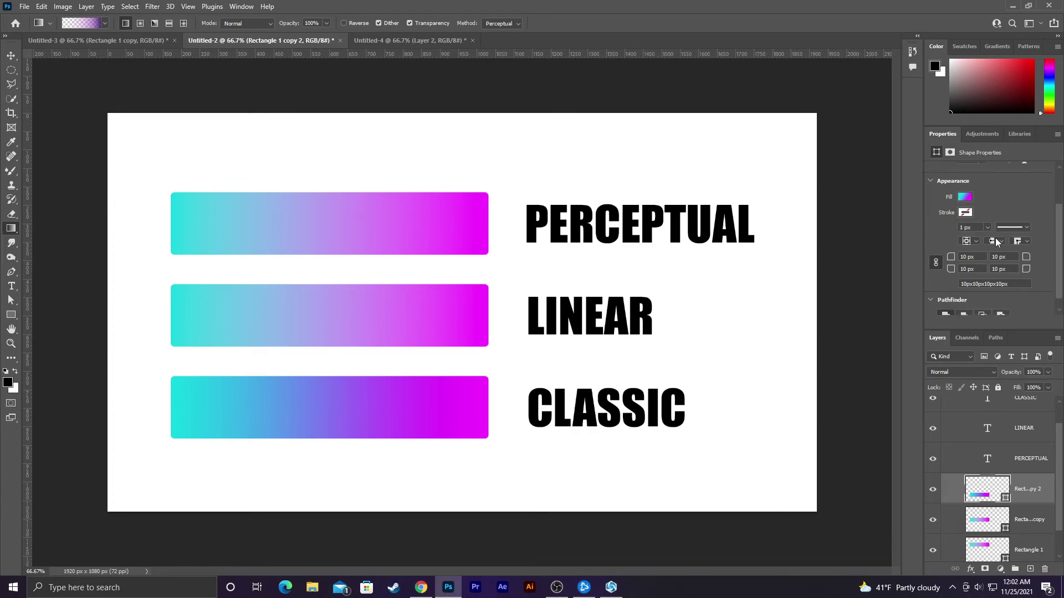
{"action": "left_click", "coordinate": [964, 197]}
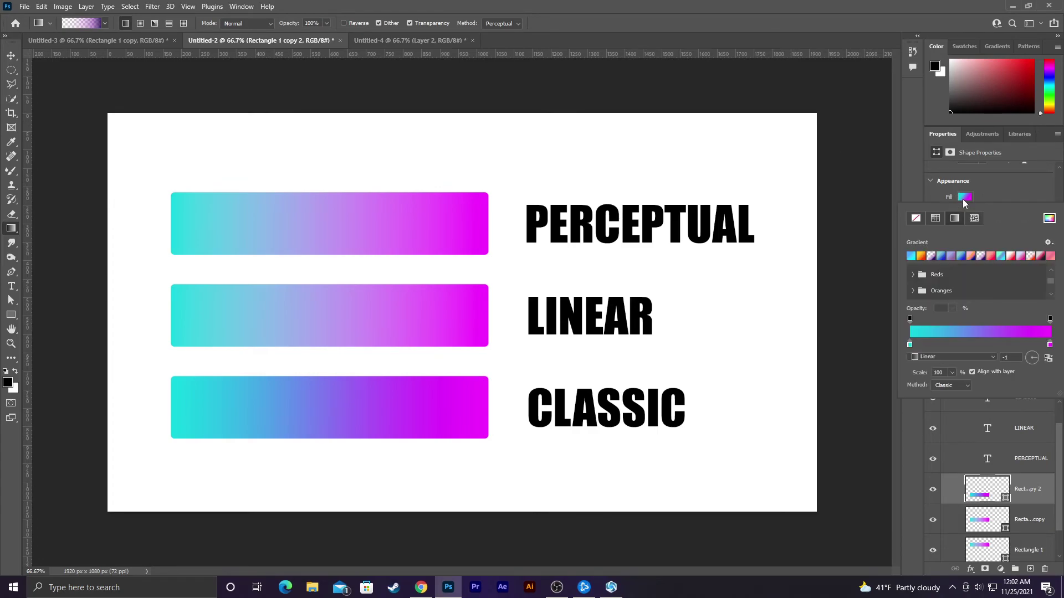
{"action": "left_click", "coordinate": [965, 386]}
{"action": "left_click", "coordinate": [916, 531]}
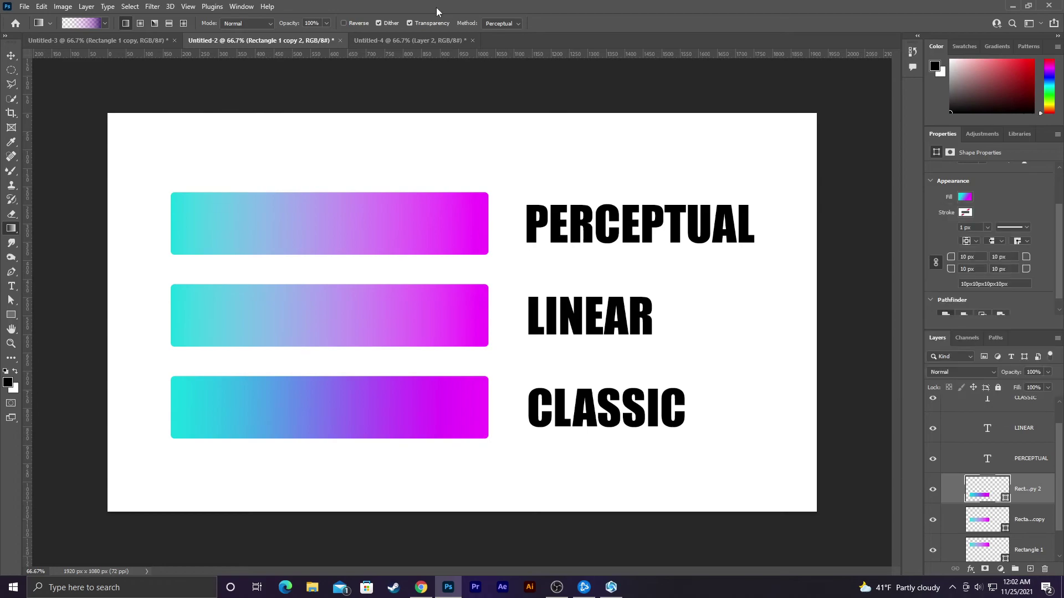
- Return to the Untitled-4 document and check the Method setting in Layer 2's Gradient Overlay layer style
{"action": "left_click", "coordinate": [417, 43]}
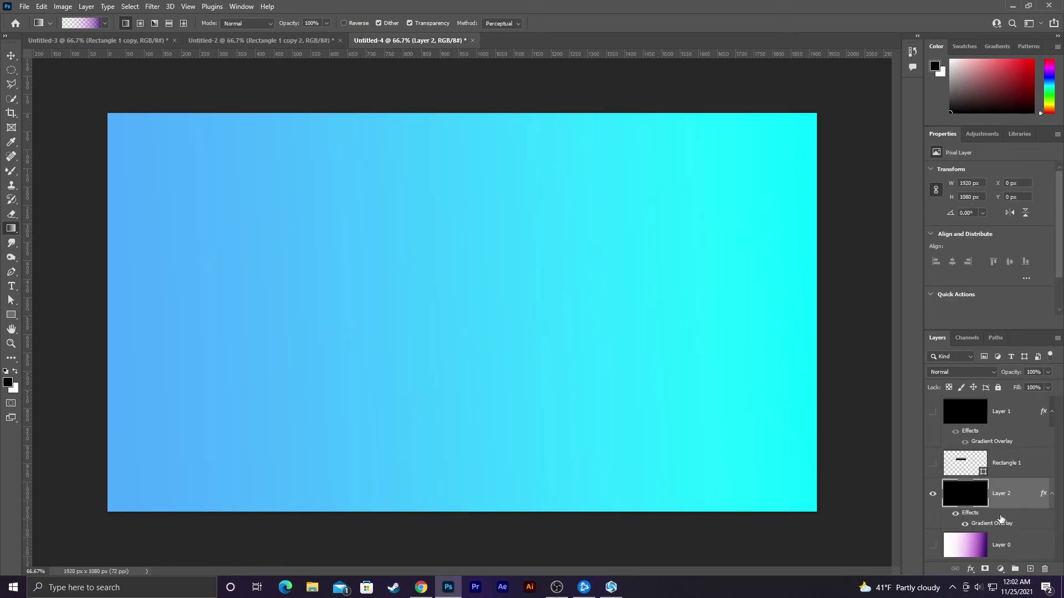
{"action": "double_click", "coordinate": [1008, 525]}
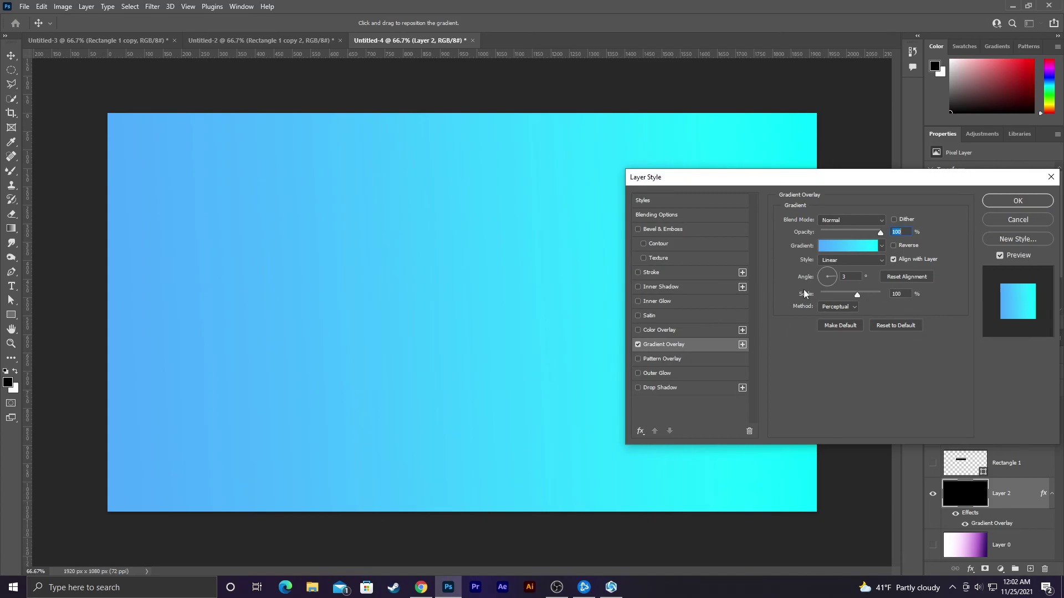
{"action": "key", "text": "Return"}
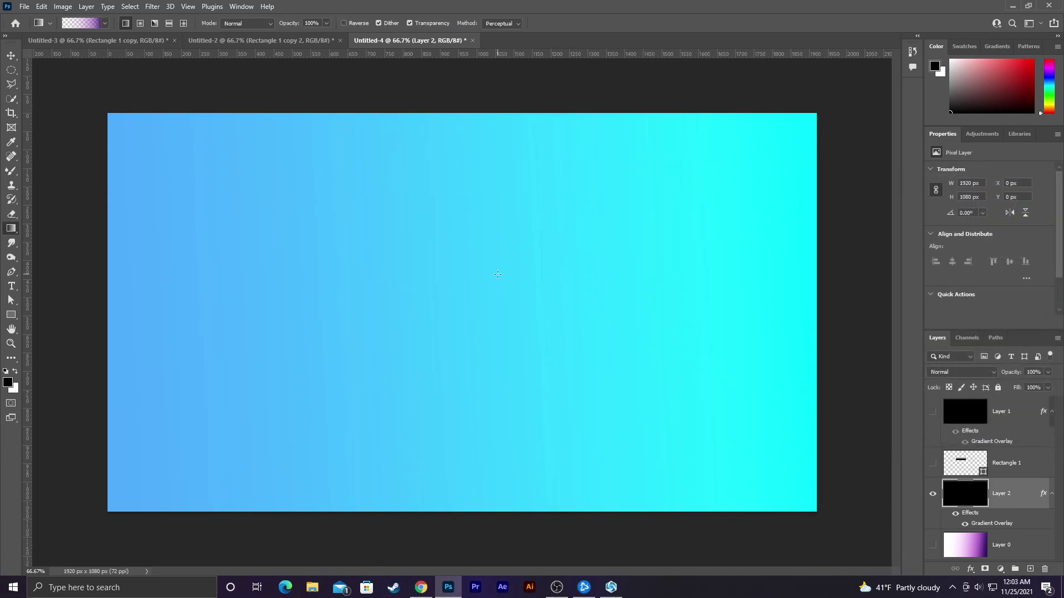
- Open the Gradient Editor for the Gradient Tool's current white-to-purple gradient
{"action": "left_click", "coordinate": [84, 23]}
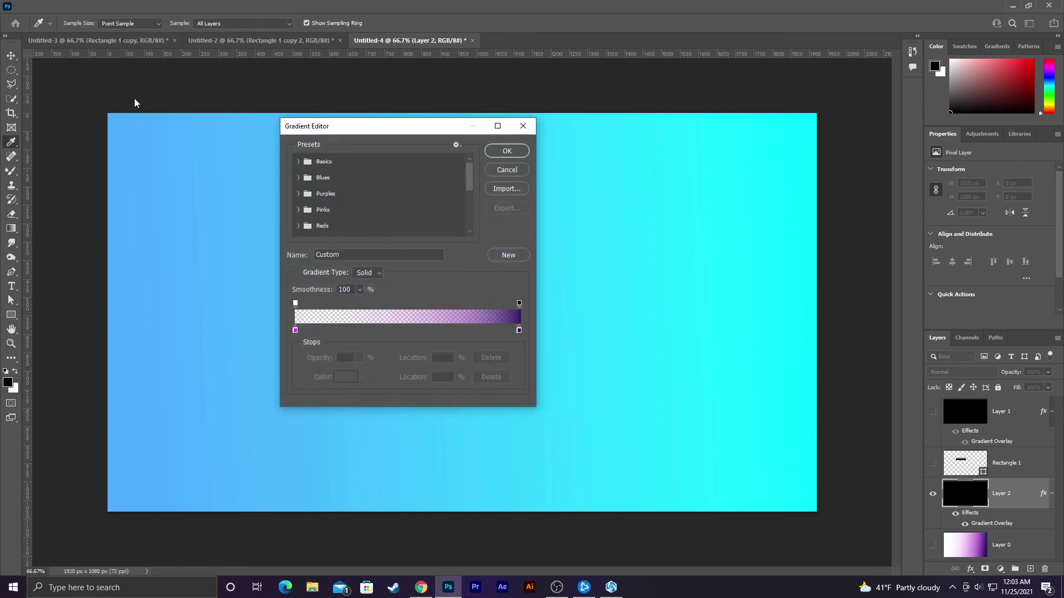